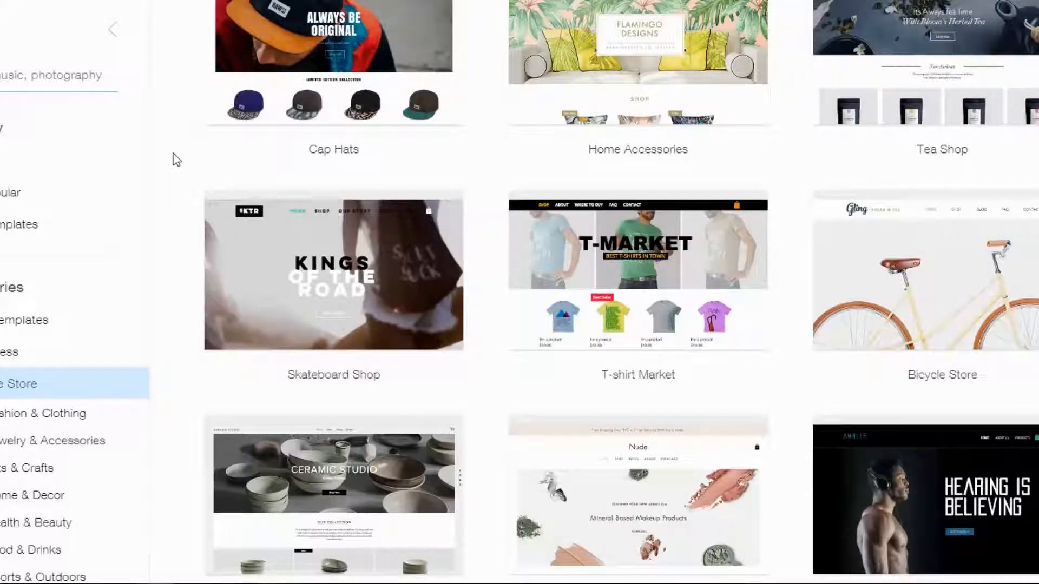
Step: Open the Bicycle Store template for editing and look through its home page down to the footer
mouse_move(898, 270)
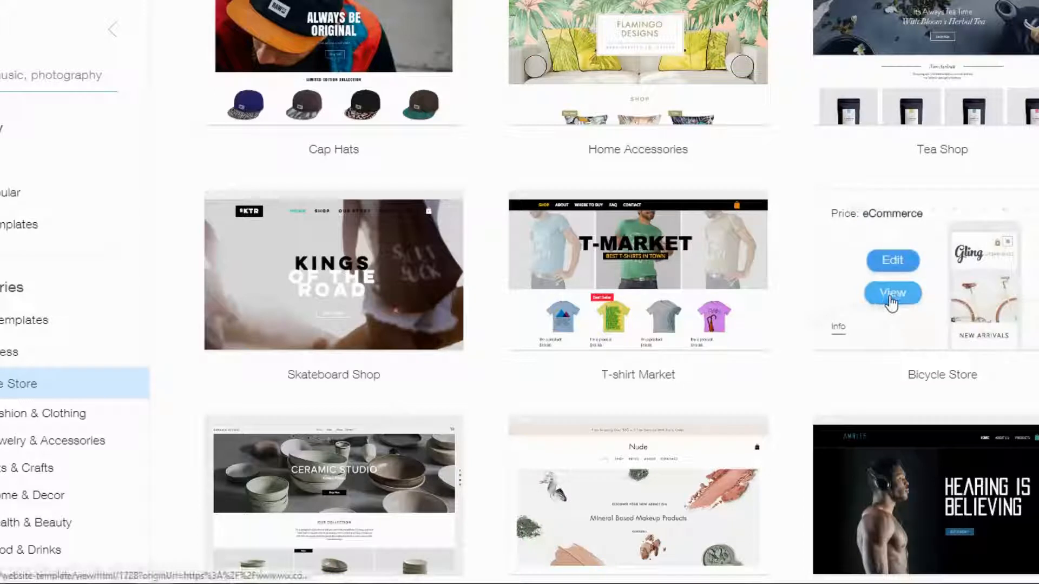
click(902, 262)
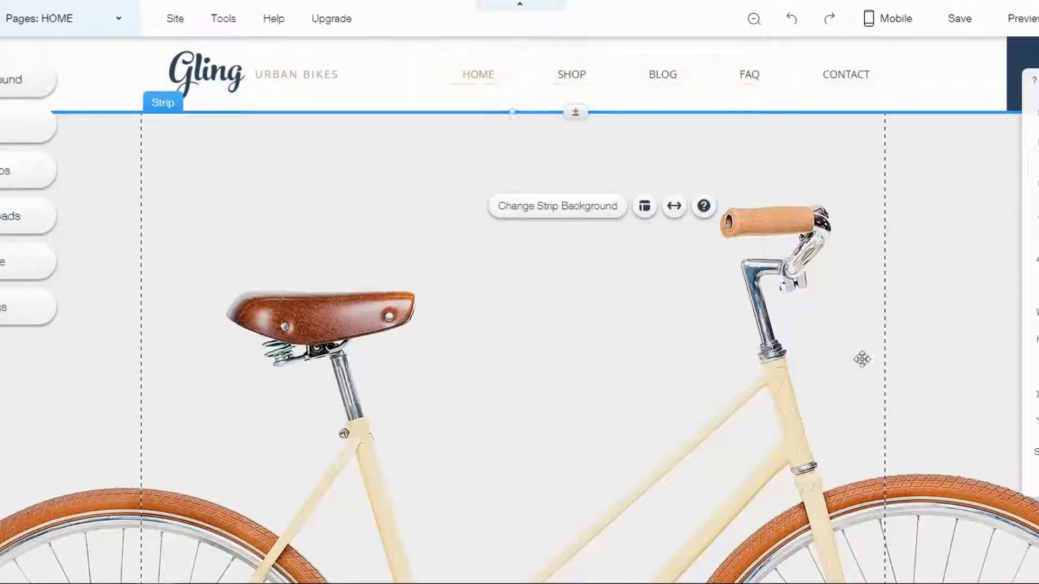
scroll(519, 308, down, 20)
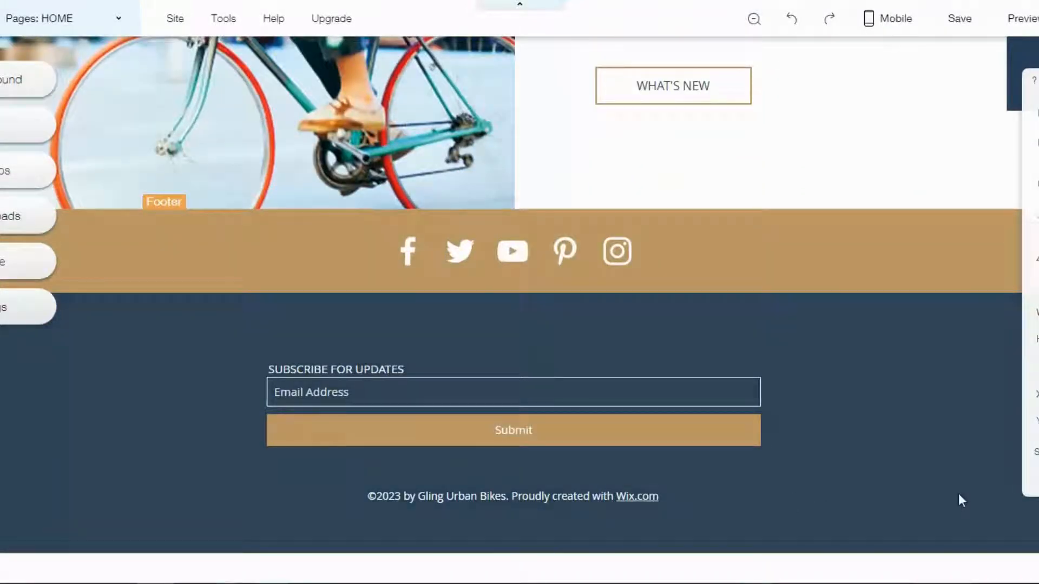
scroll(519, 309, up, 1)
scroll(519, 309, up, 20)
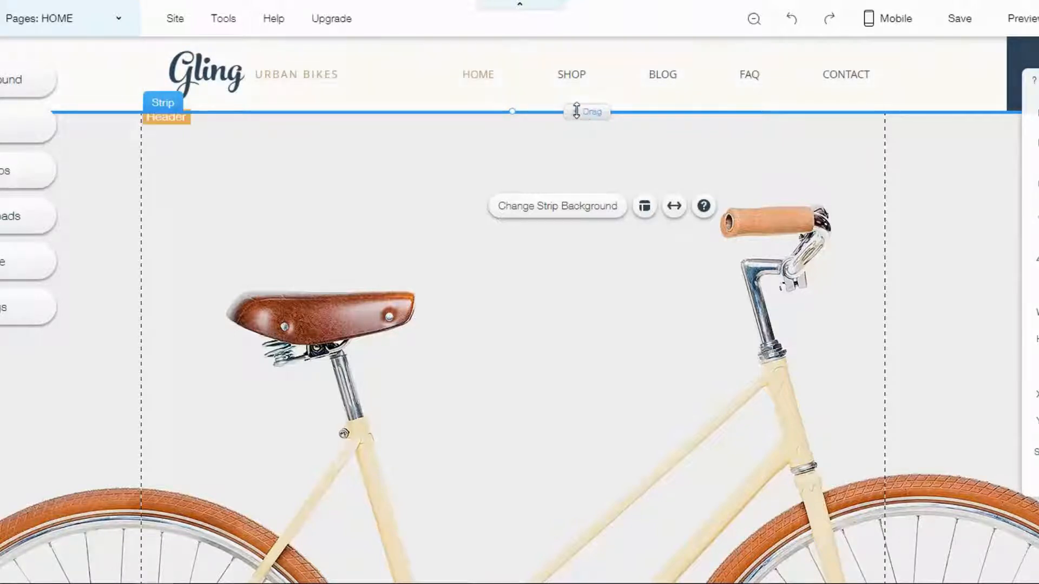
Step: Try moving the bicycle strip lower beneath the header, and undo the move
drag(575, 111, 575, 141)
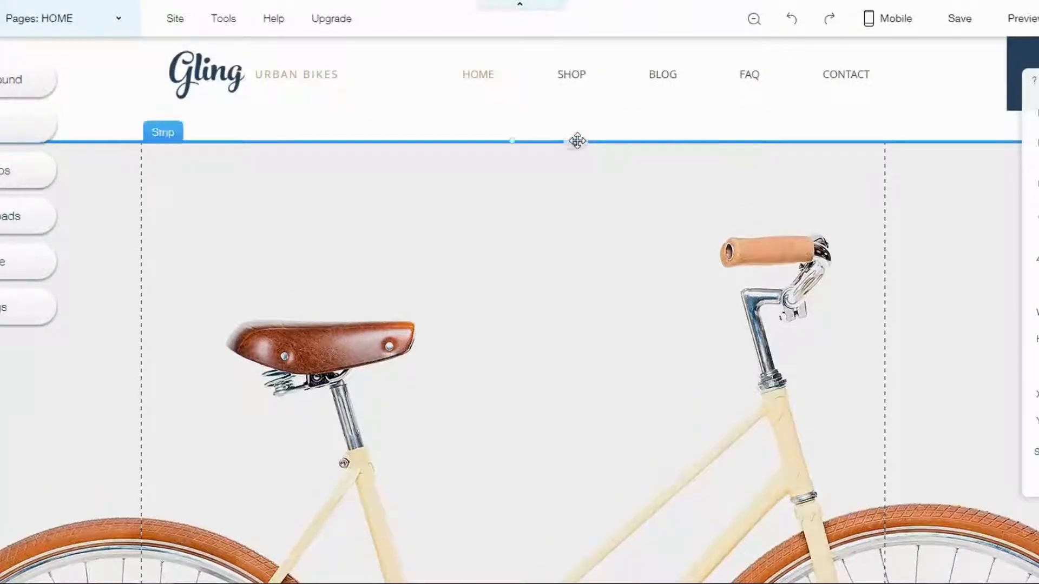
click(575, 143)
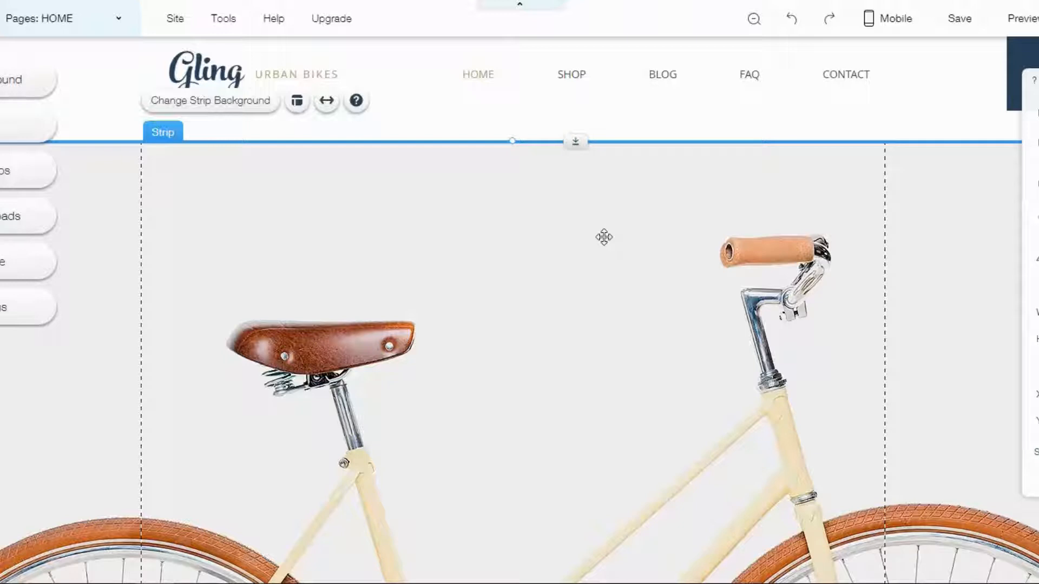
click(798, 24)
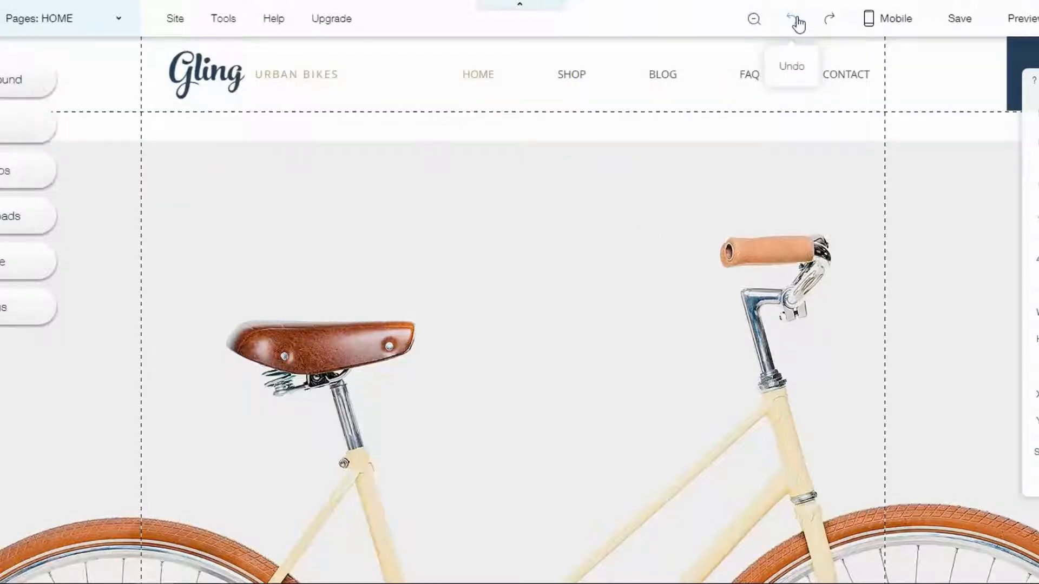
click(799, 24)
click(553, 295)
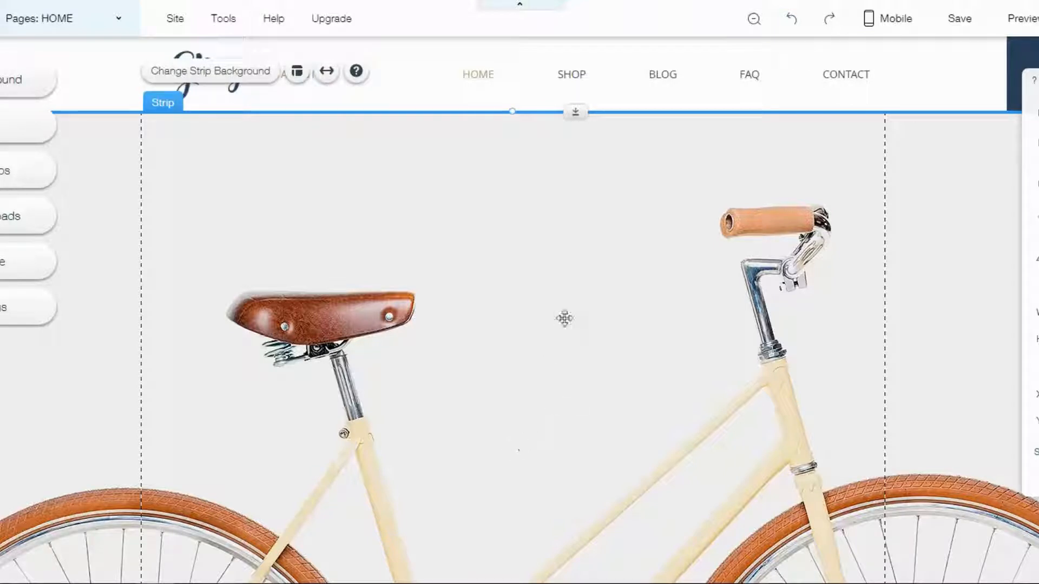
click(566, 247)
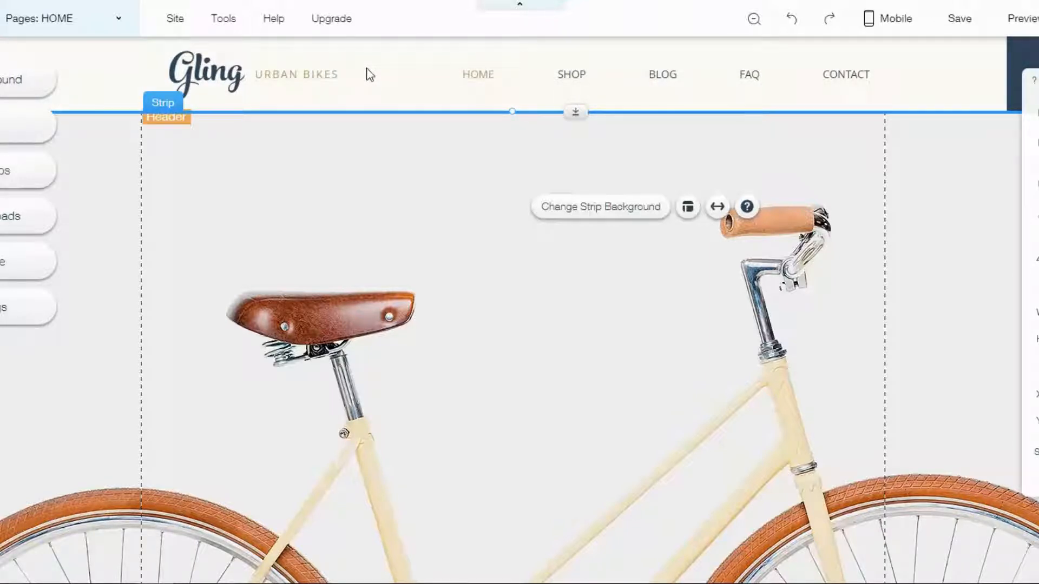
Step: Examine the preset designs available for the site header, including the themed and additional header styles
click(403, 90)
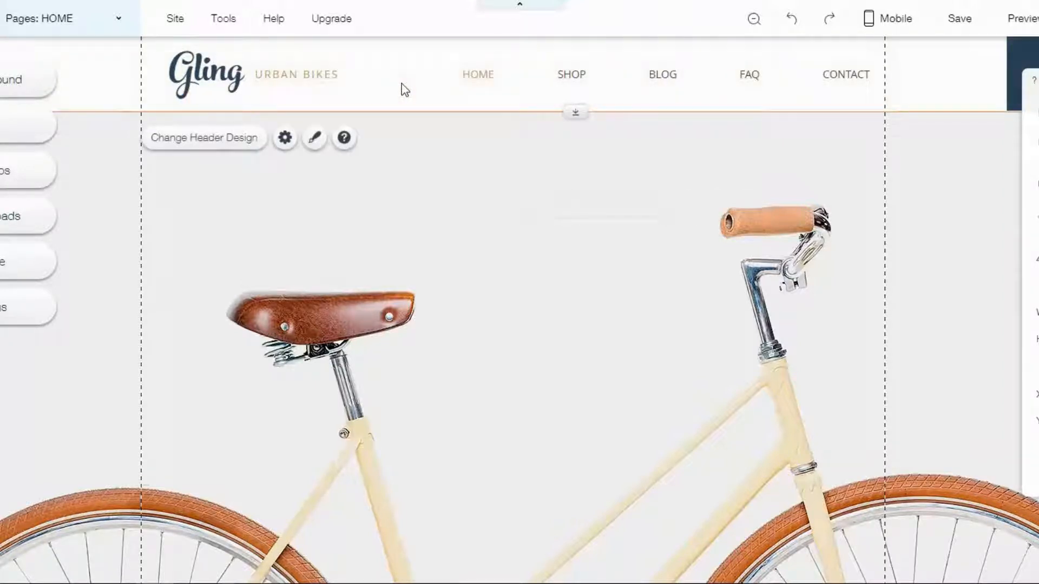
click(219, 143)
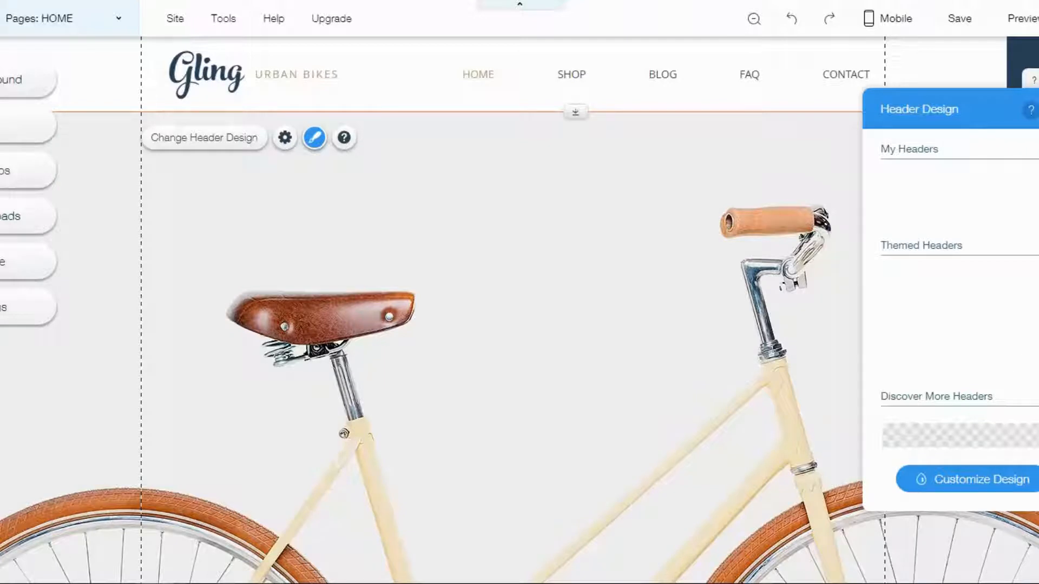
scroll(951, 303, down, 2)
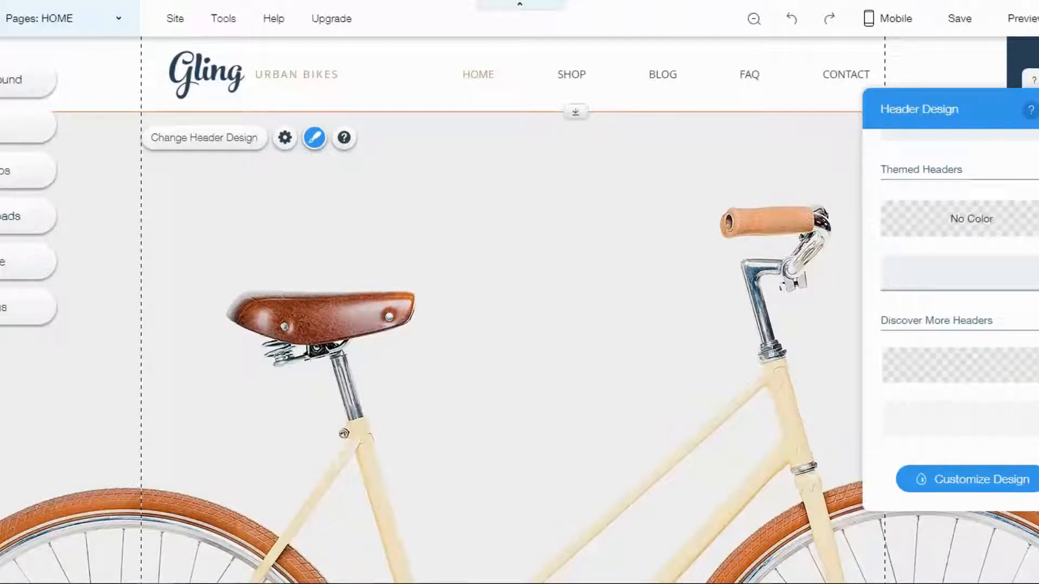
scroll(1012, 267, down, 6)
scroll(1006, 270, up, 3)
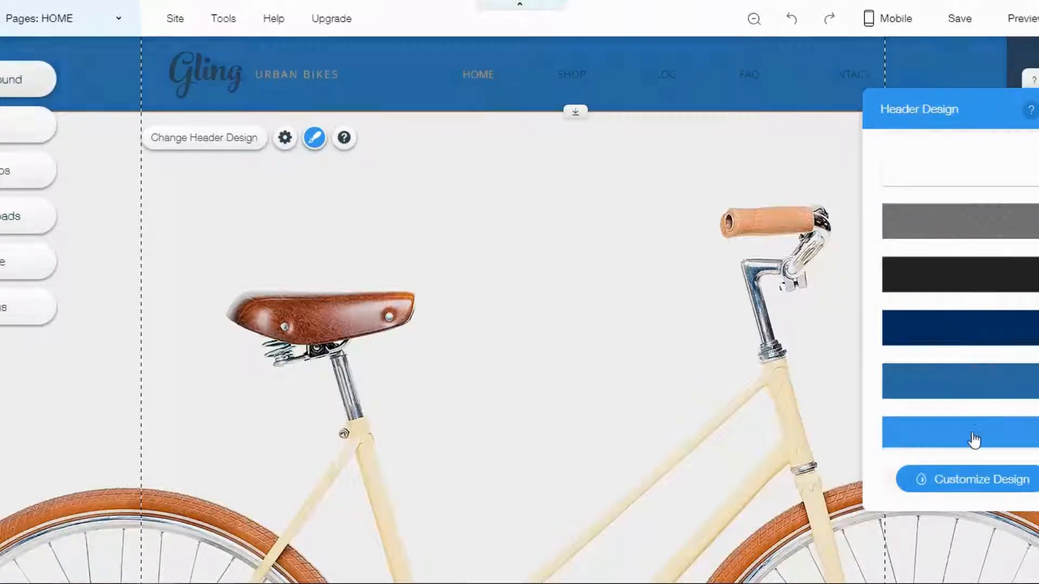
scroll(969, 414, down, 5)
scroll(965, 402, down, 3)
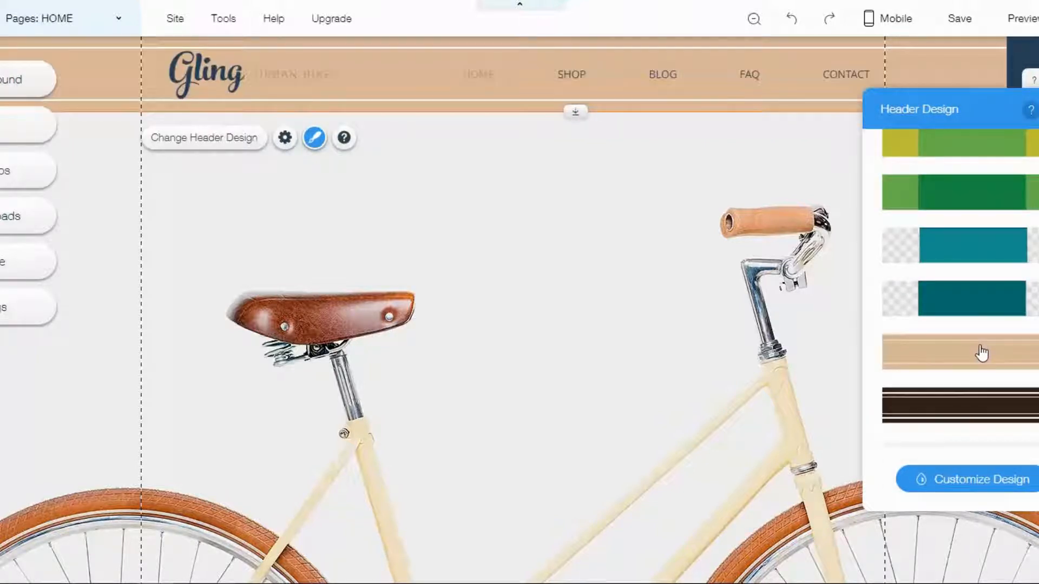
click(1024, 241)
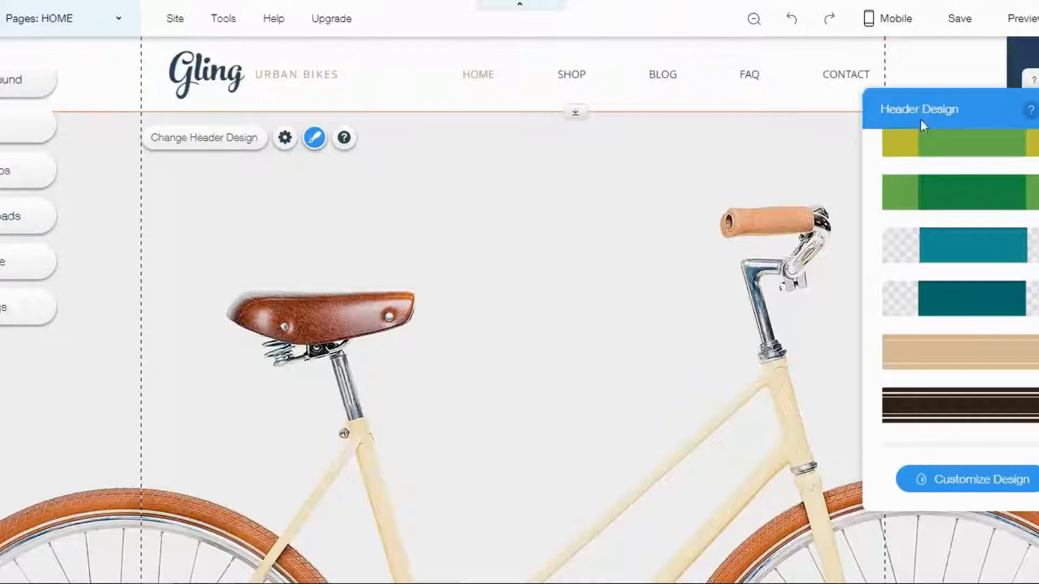
Step: Turn the header's Freeze Header setting off and back on
click(281, 140)
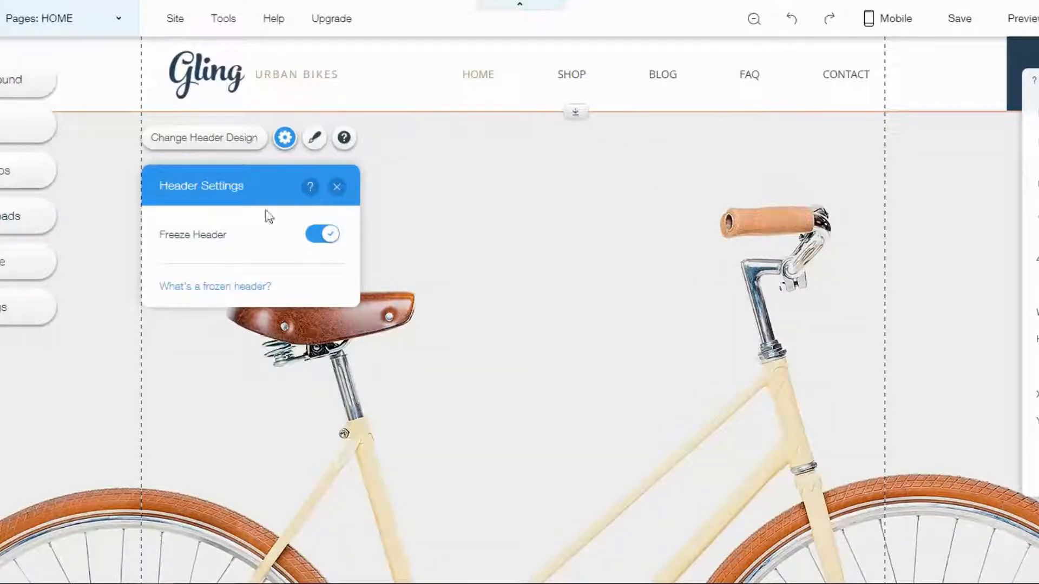
click(328, 234)
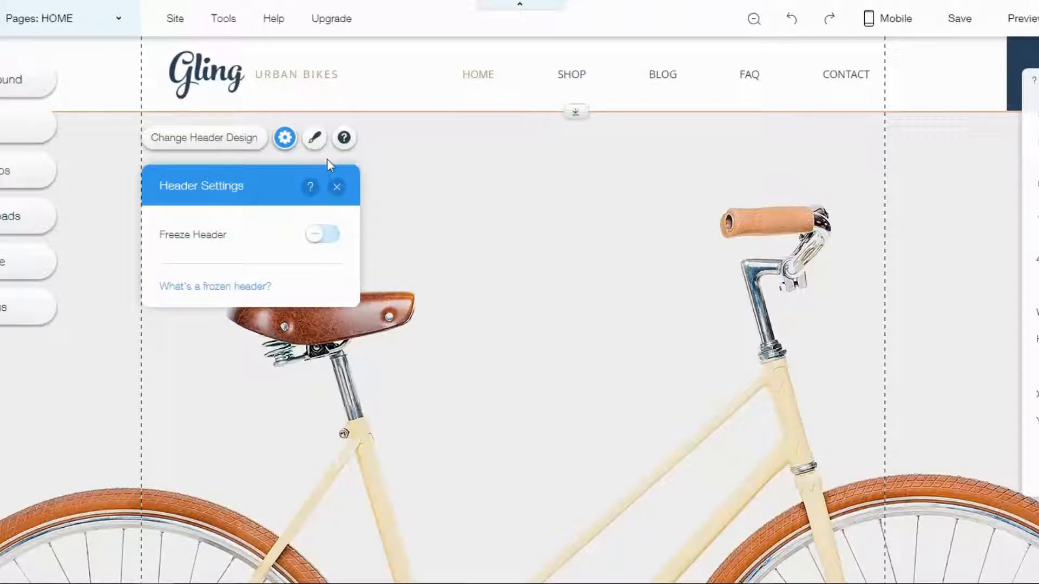
click(327, 234)
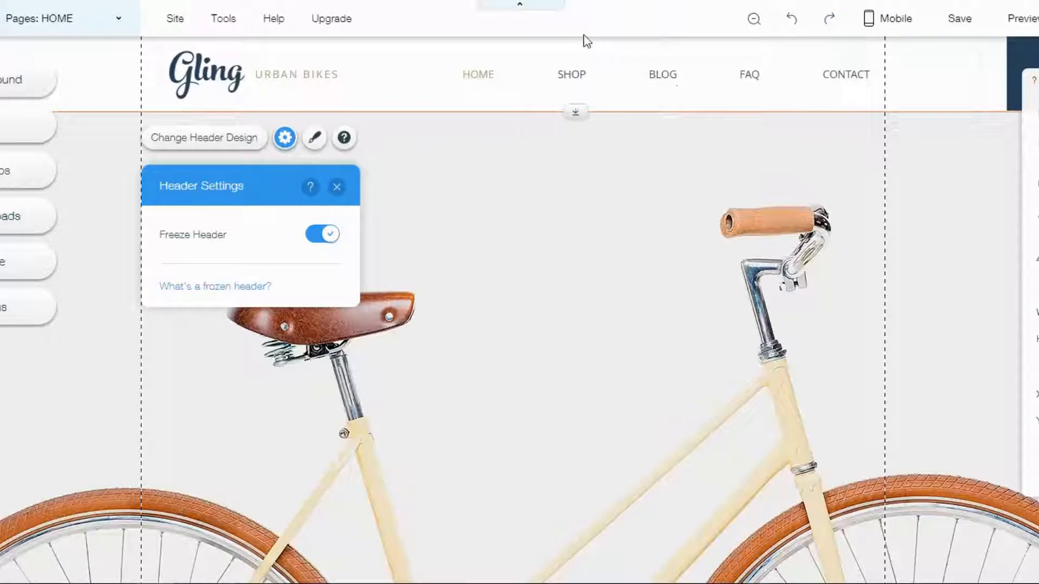
Step: Save the site to a free Wix.com domain with the address ending mysite, and open the site preview
click(960, 21)
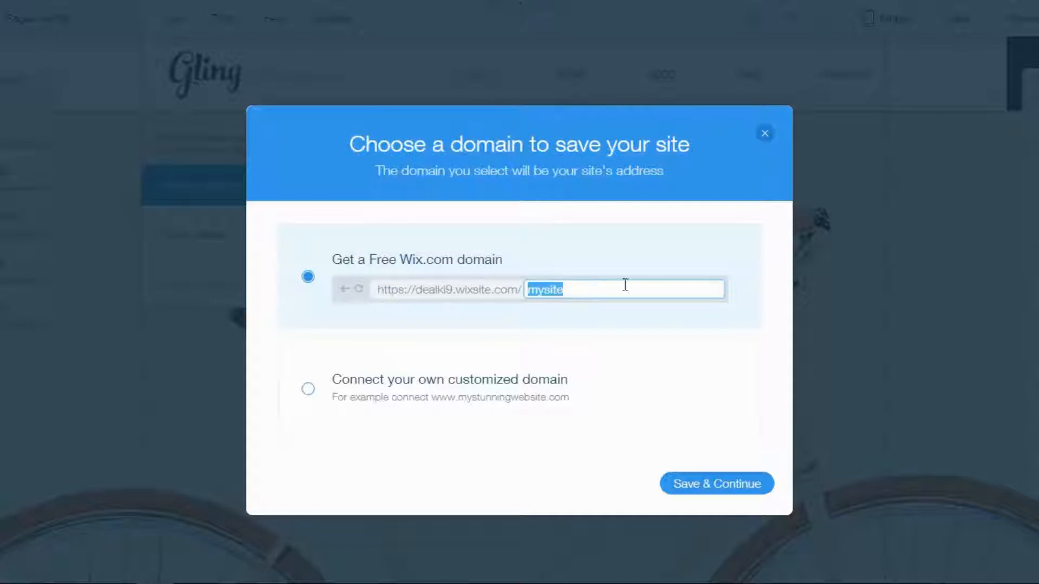
click(719, 486)
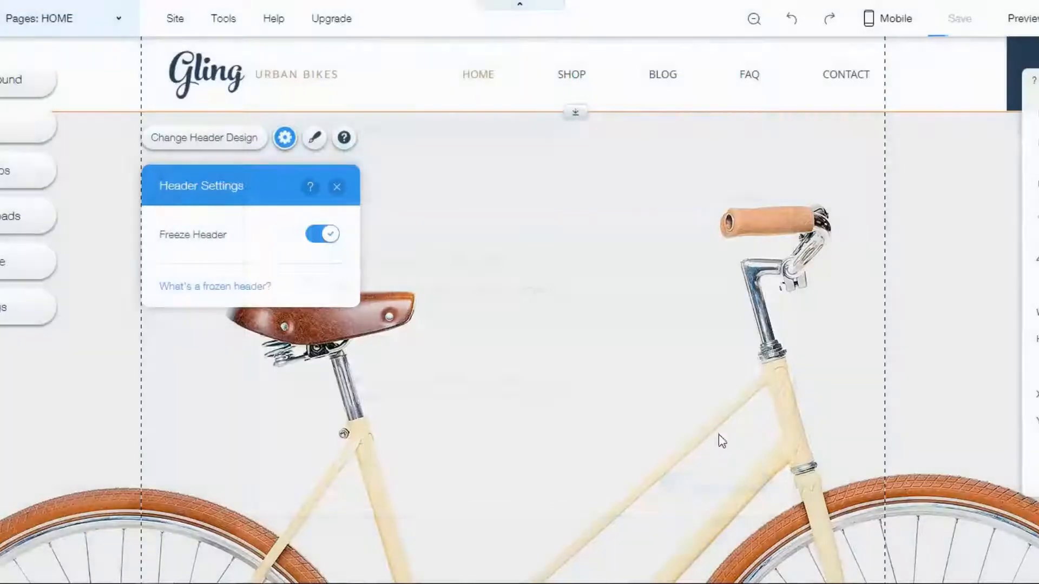
click(1028, 20)
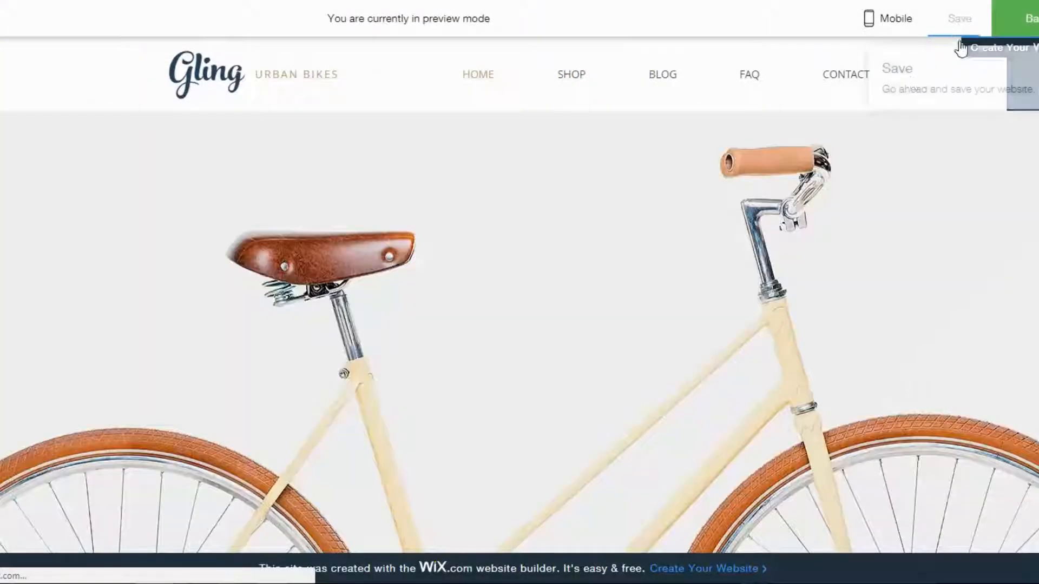
scroll(635, 262, down, 6)
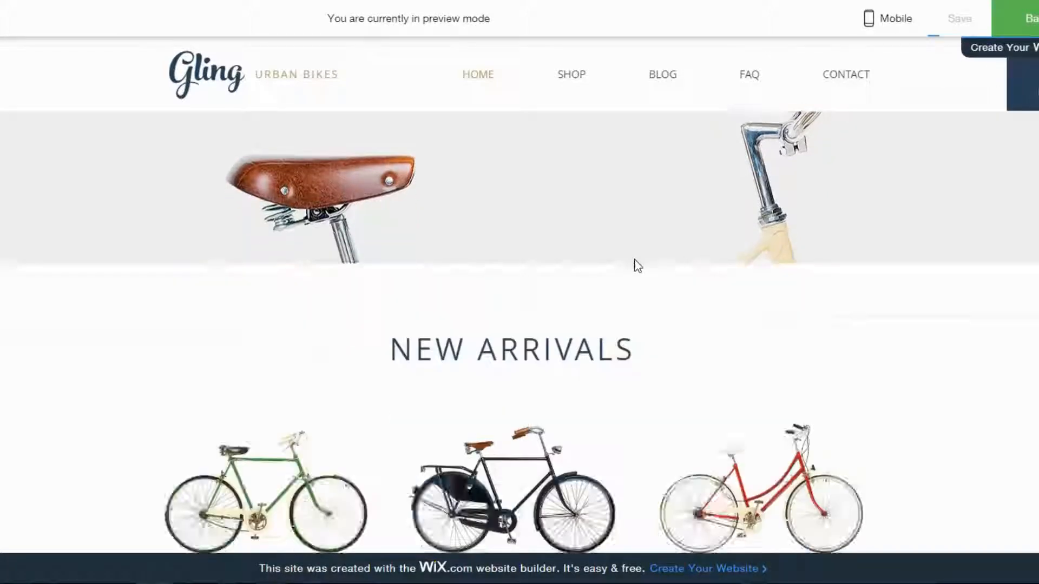
key(ctrl+s)
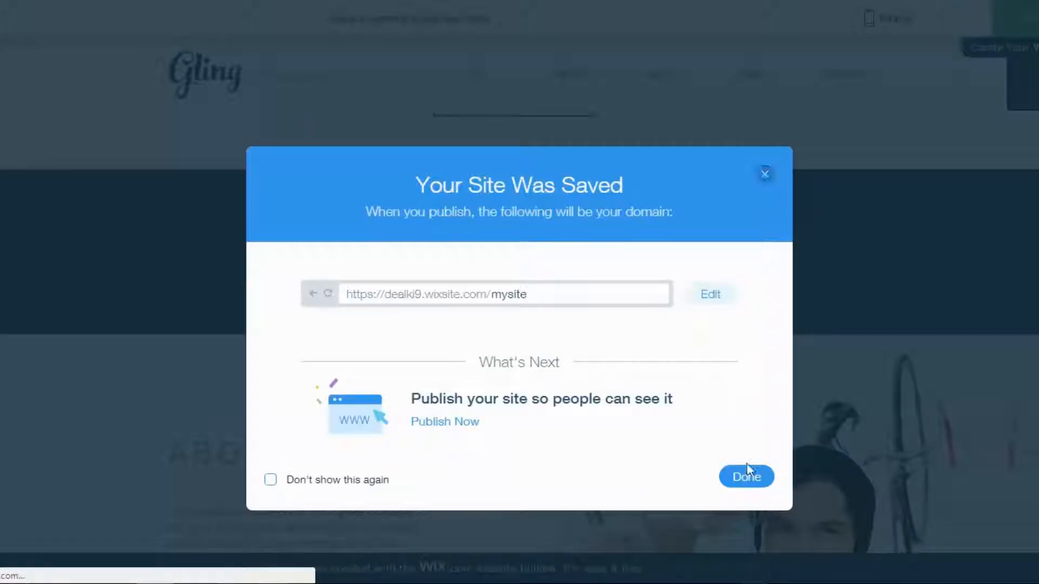
click(747, 477)
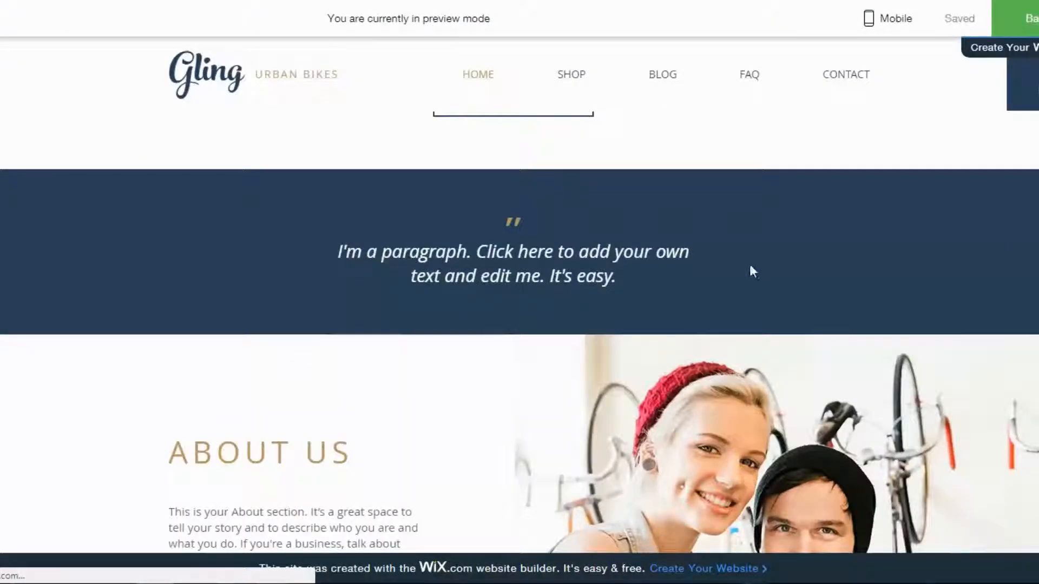
Step: Check how the frozen header behaves while moving through the previewed home page, and return to the editor
scroll(735, 255, down, 5)
scroll(735, 255, up, 2)
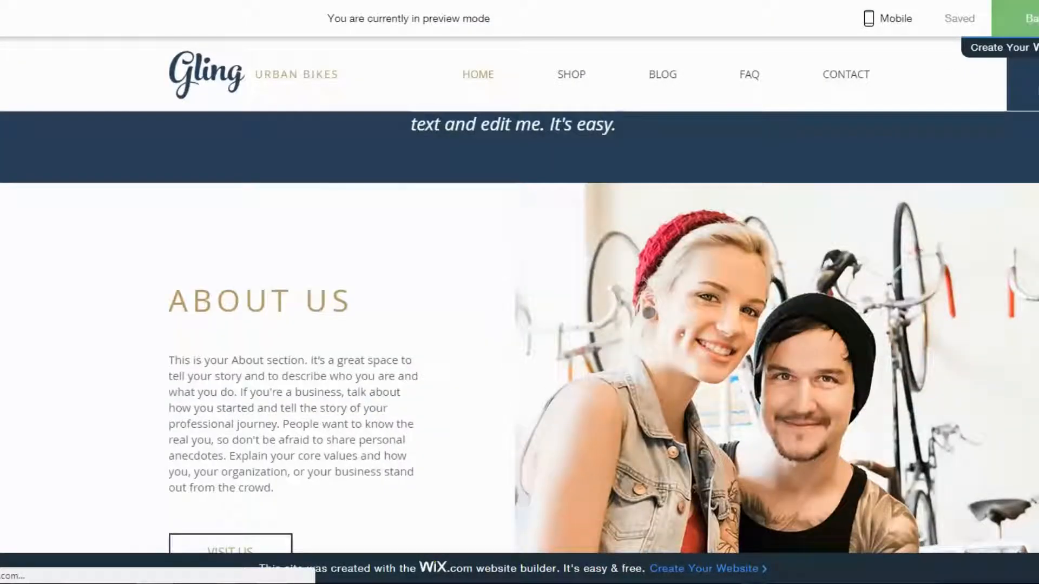
click(1034, 20)
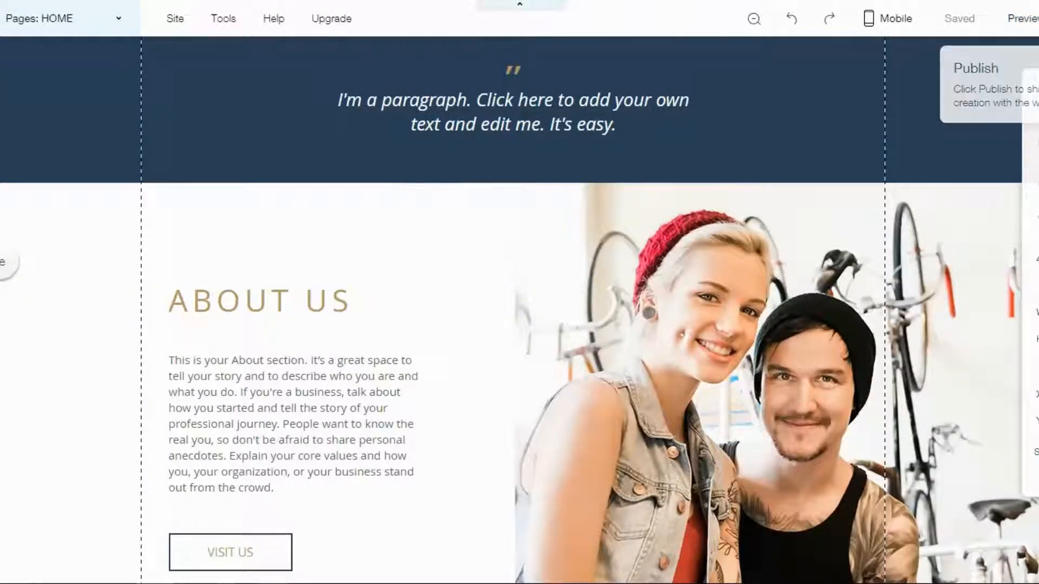
Step: Turn off Freeze Header in the site header's settings
scroll(569, 49, up, 10)
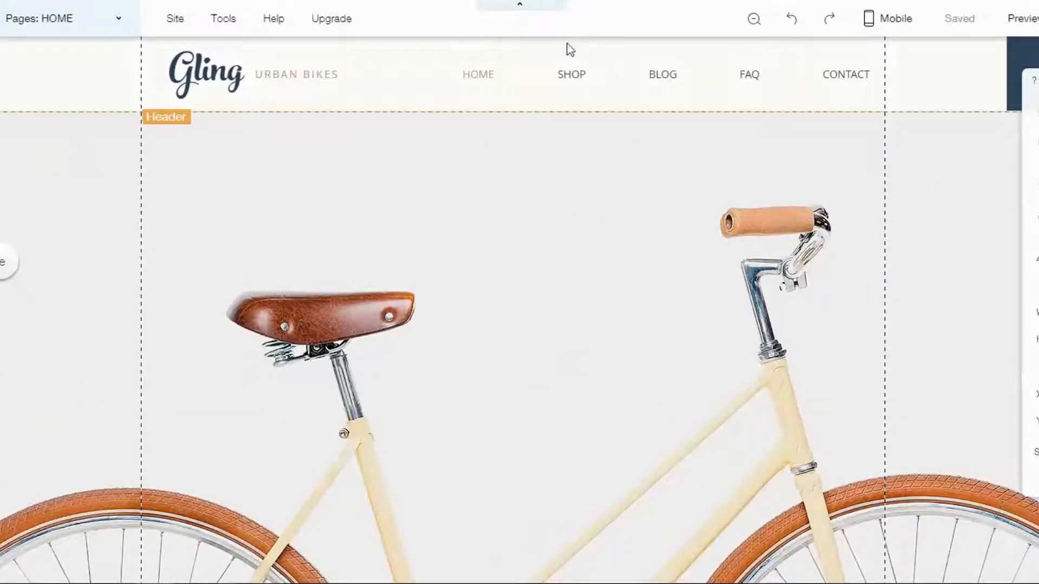
click(431, 96)
click(284, 138)
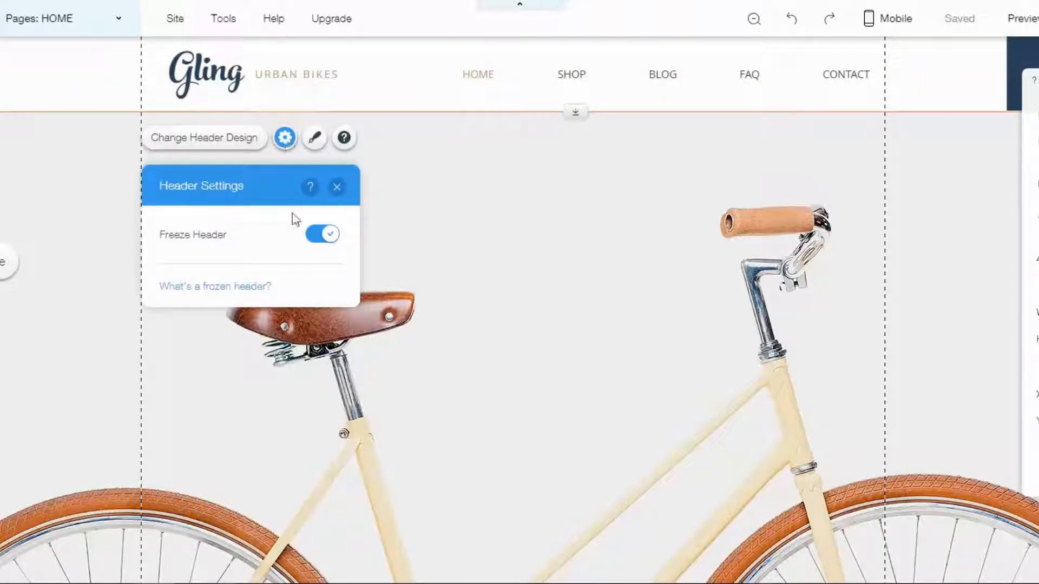
click(319, 238)
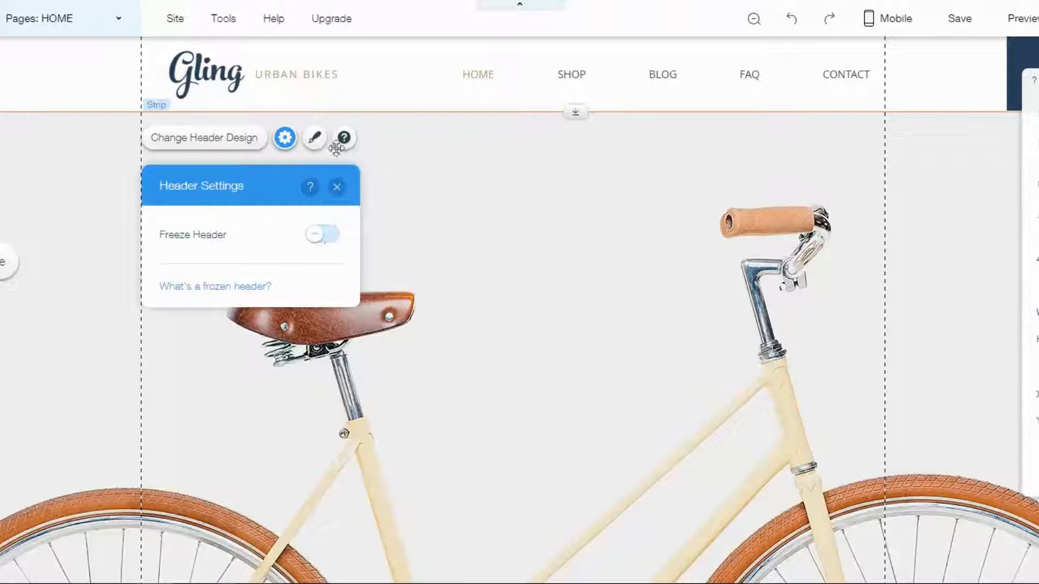
Step: Preview the home page to check how the unfrozen header behaves down the page and back, and return to the editor
click(1022, 21)
click(1023, 21)
scroll(934, 193, down, 10)
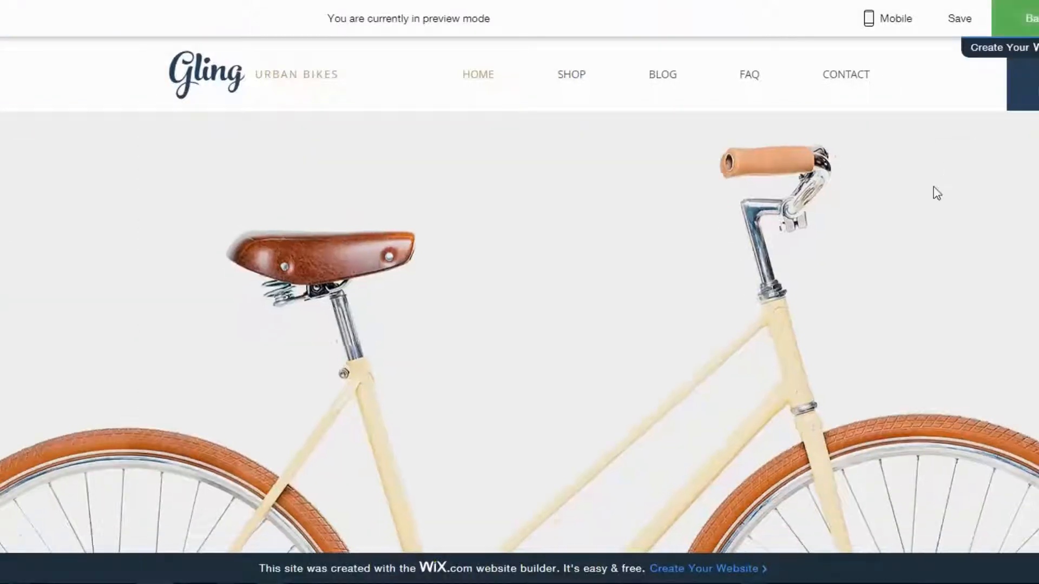
scroll(917, 191, down, 15)
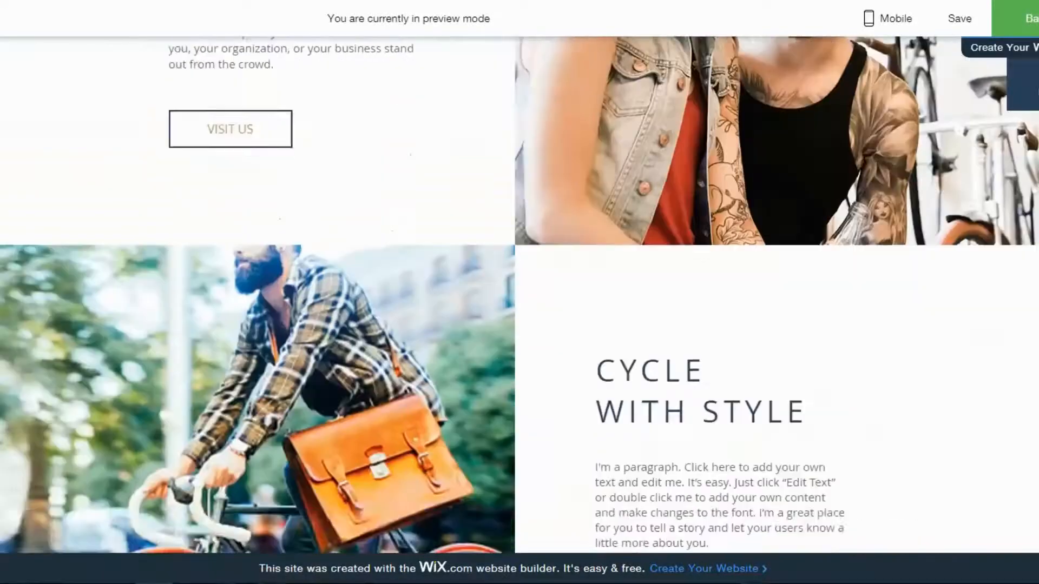
scroll(665, 171, up, 20)
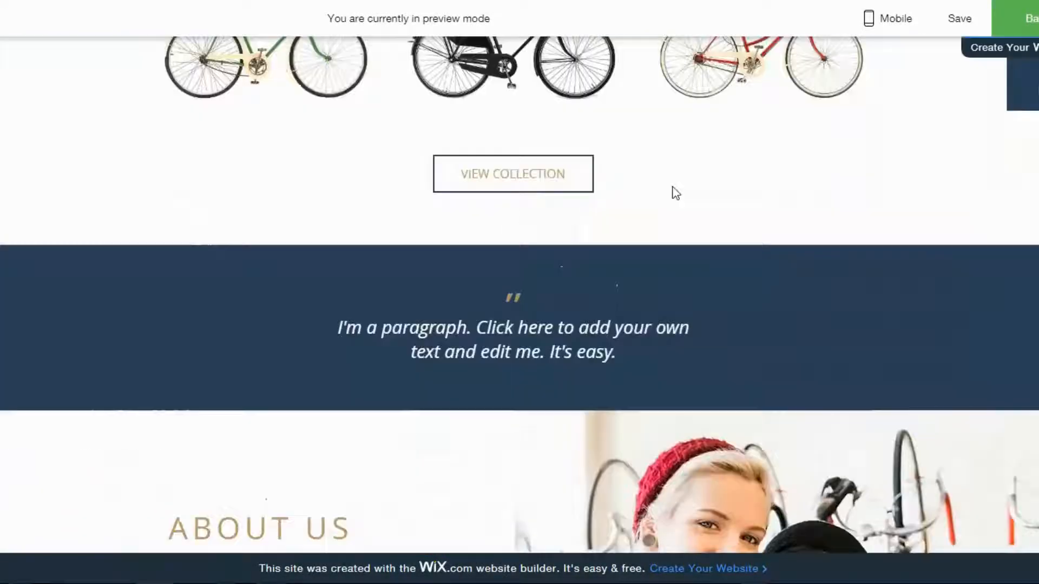
scroll(684, 168, up, 2)
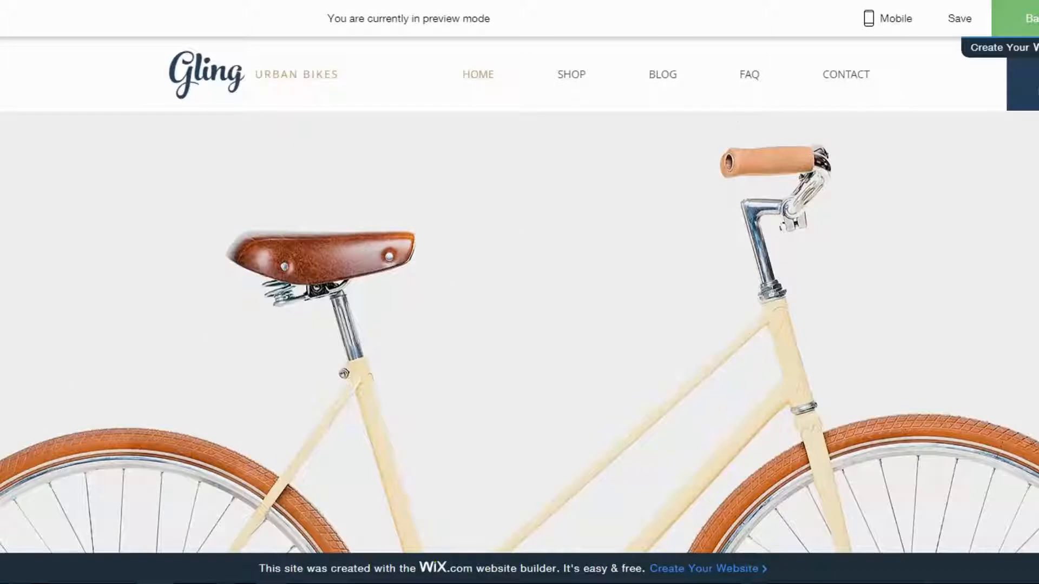
click(996, 24)
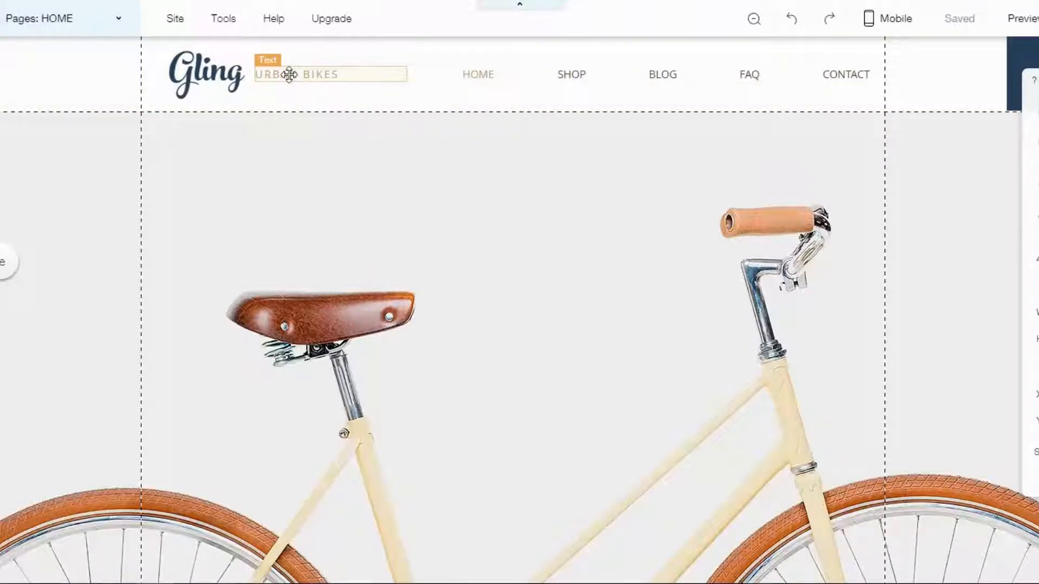
Step: Select the header's URBAN BIKES and Gling texts, and look over the text and image elements available to add
click(290, 74)
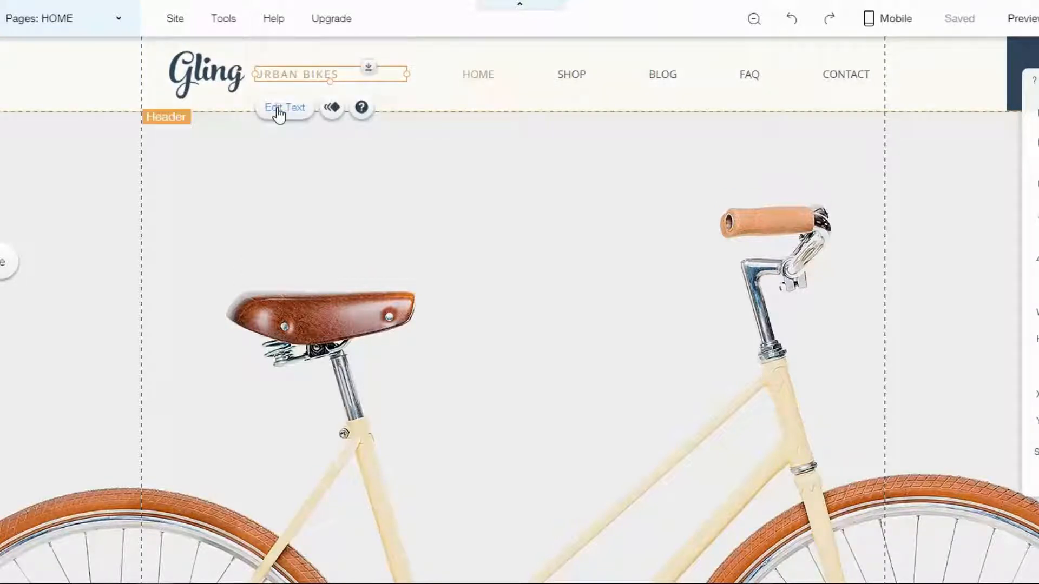
click(206, 73)
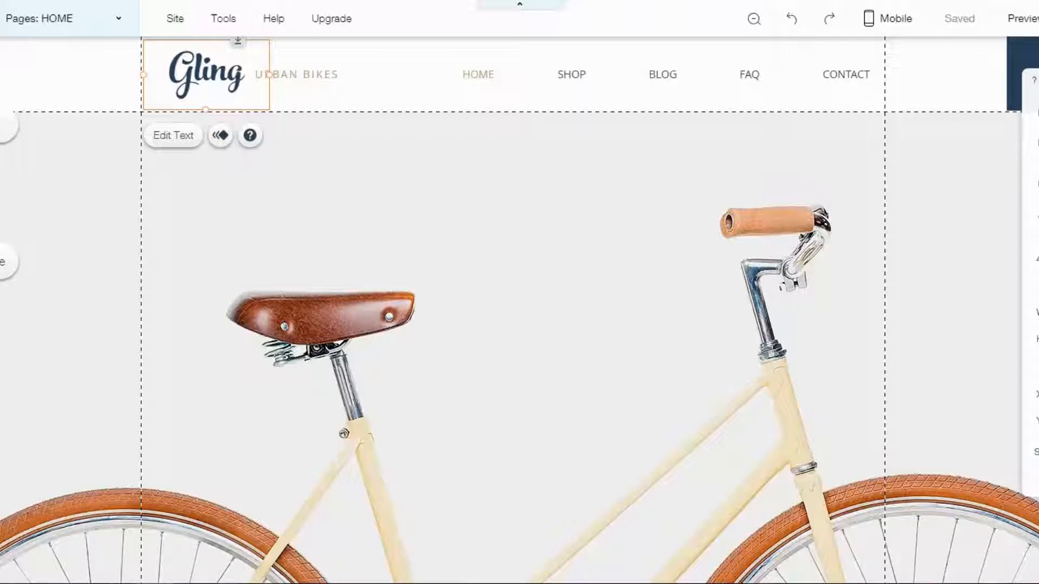
click(1, 127)
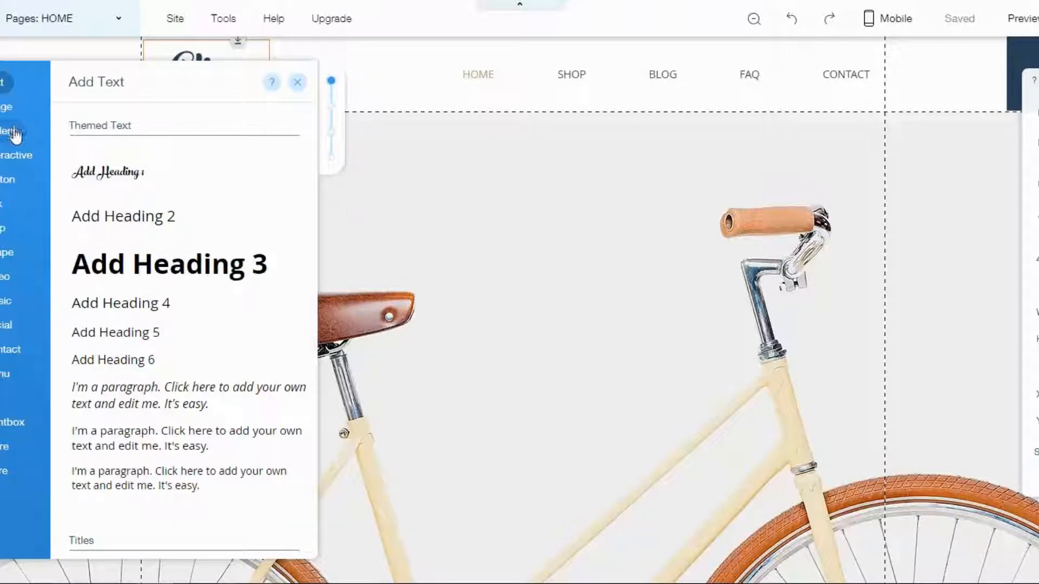
click(10, 132)
click(4, 111)
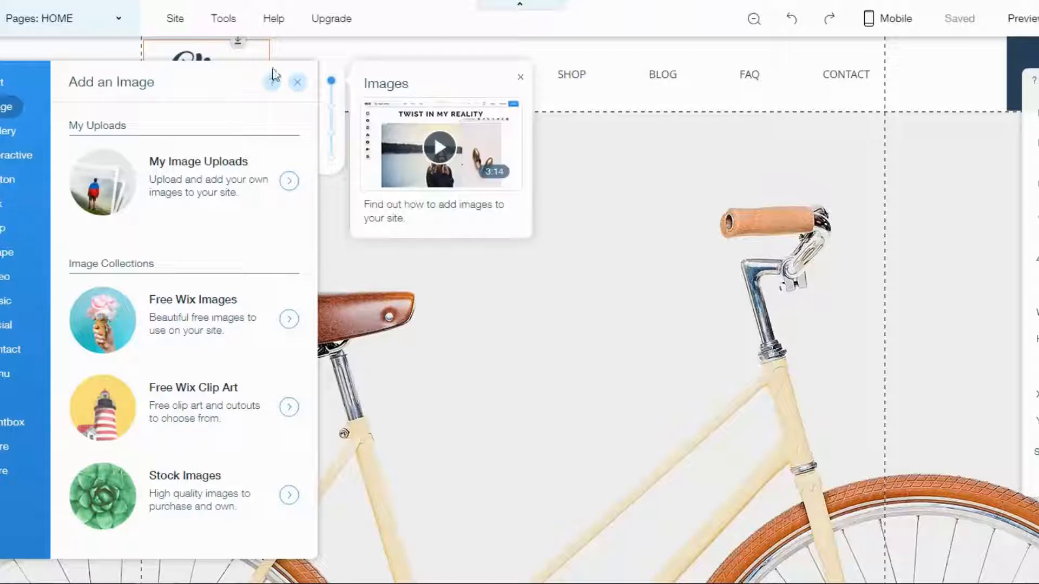
click(298, 86)
Step: Go down to the page footer and browse the themed, horizontal, vertical and anchor menus available to add
scroll(519, 308, down, 6)
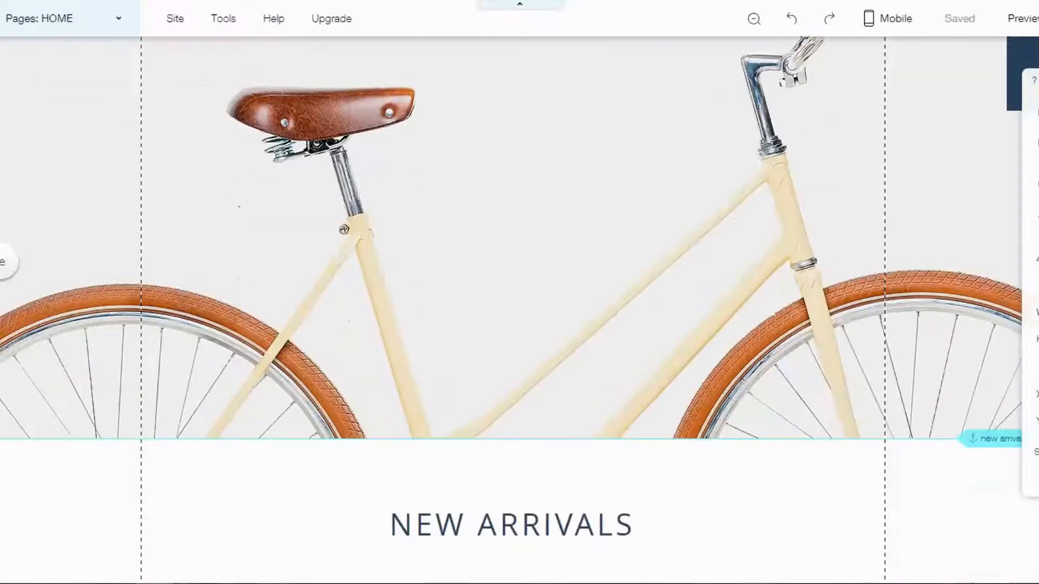
scroll(520, 308, down, 20)
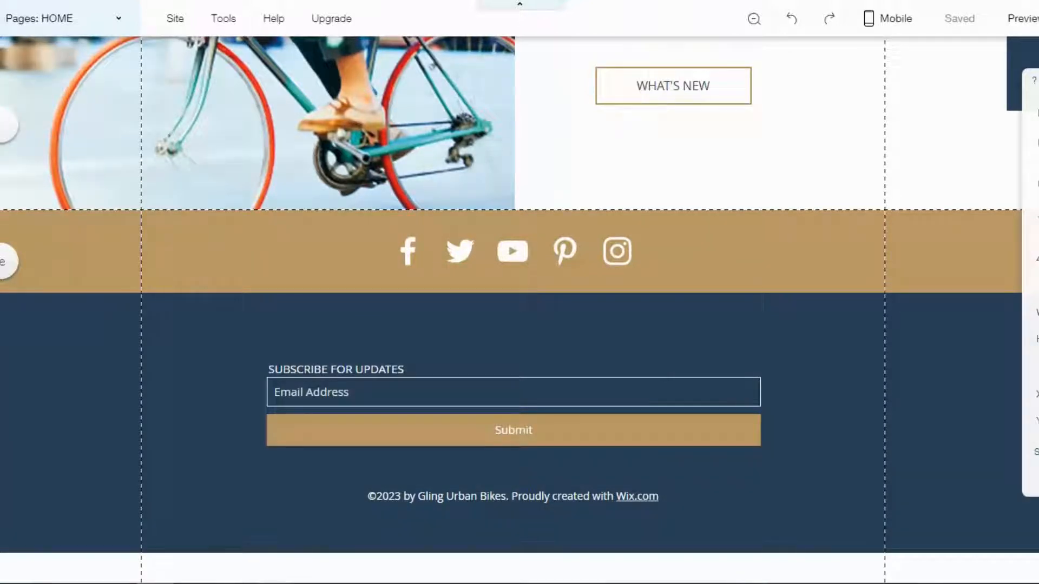
click(0, 171)
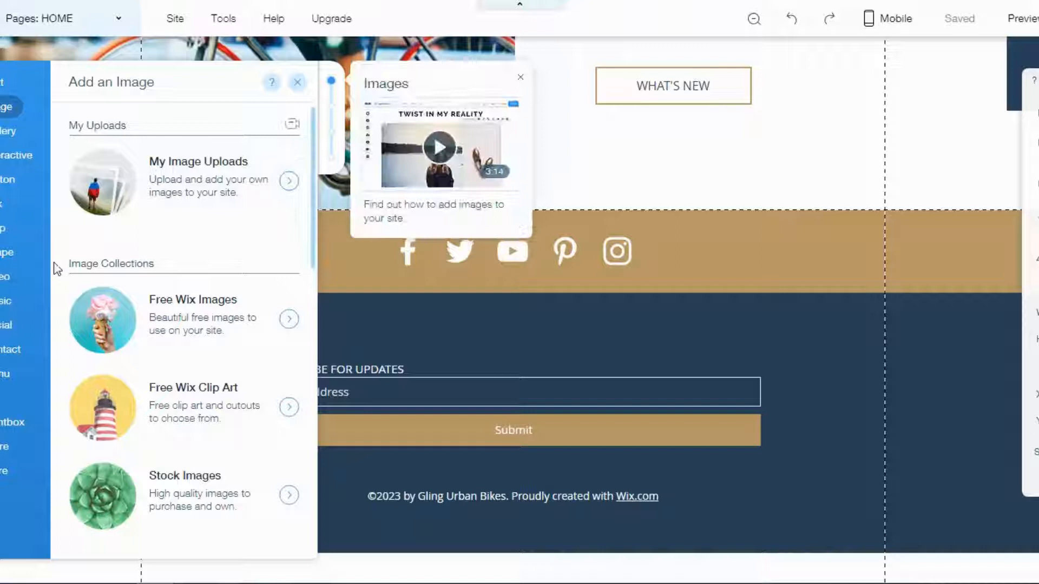
click(5, 379)
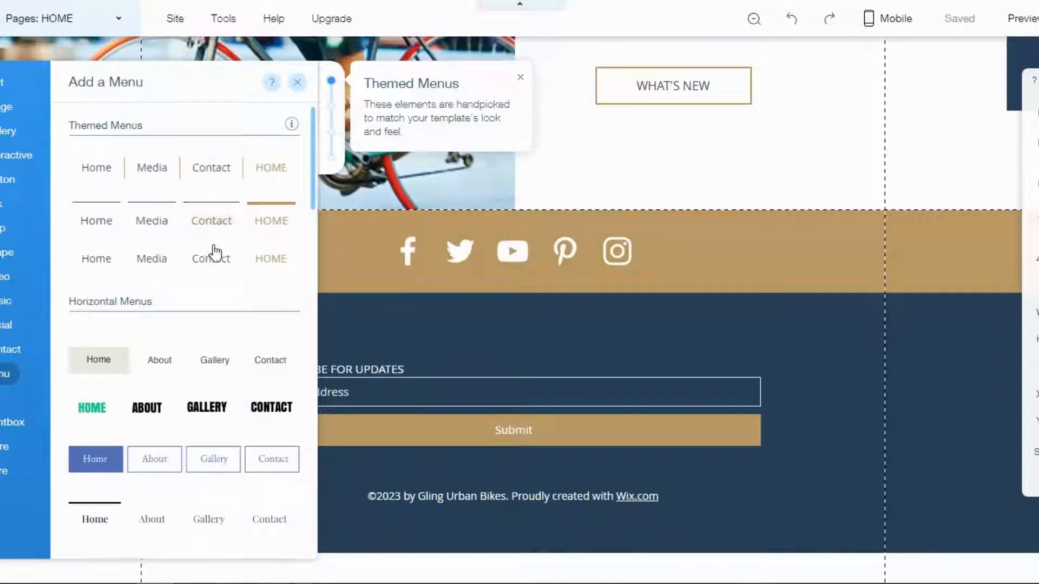
scroll(211, 248, down, 10)
scroll(215, 255, down, 15)
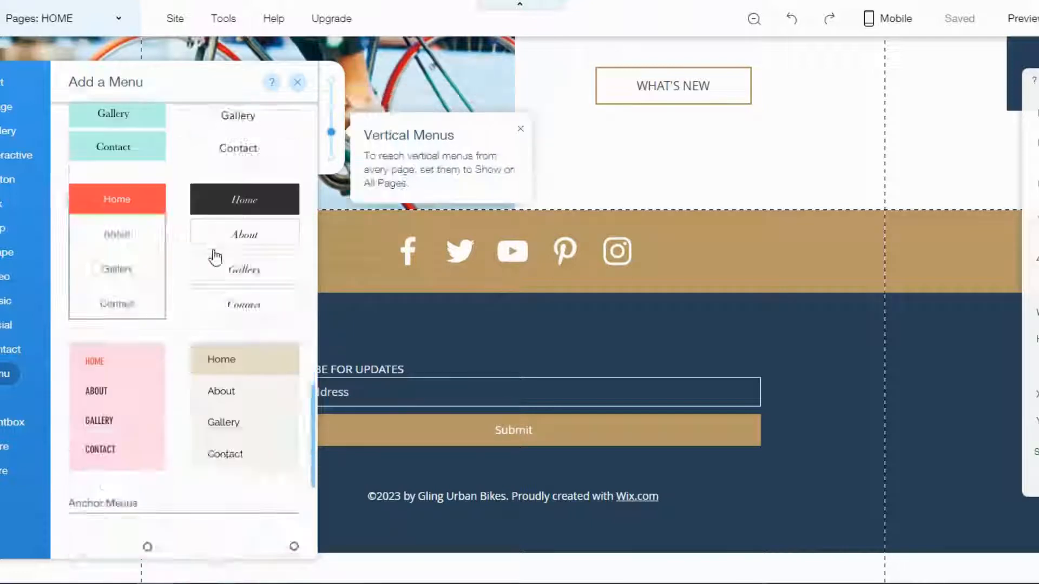
scroll(195, 327, up, 3)
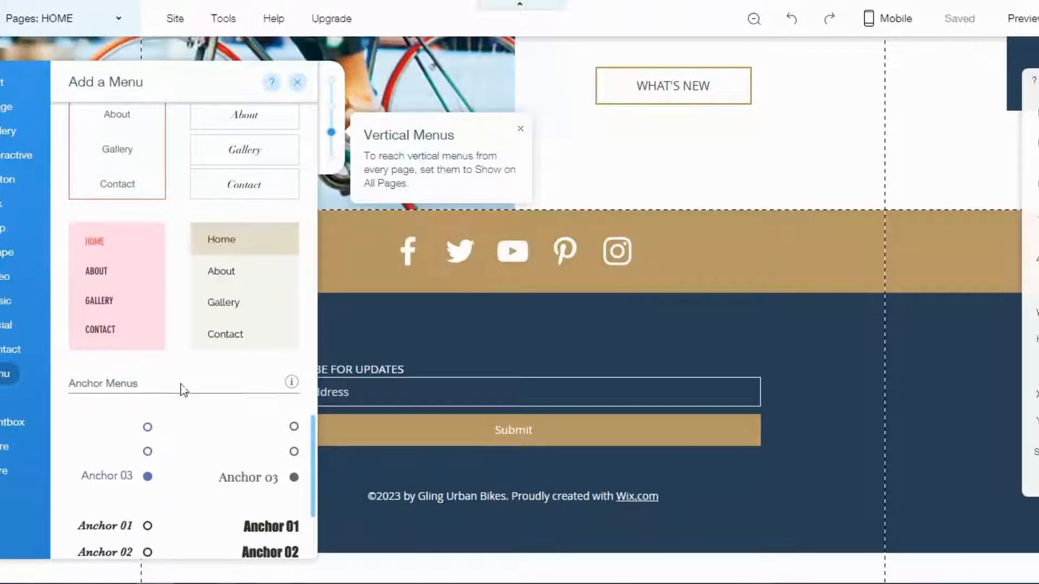
scroll(180, 388, up, 10)
scroll(191, 369, up, 6)
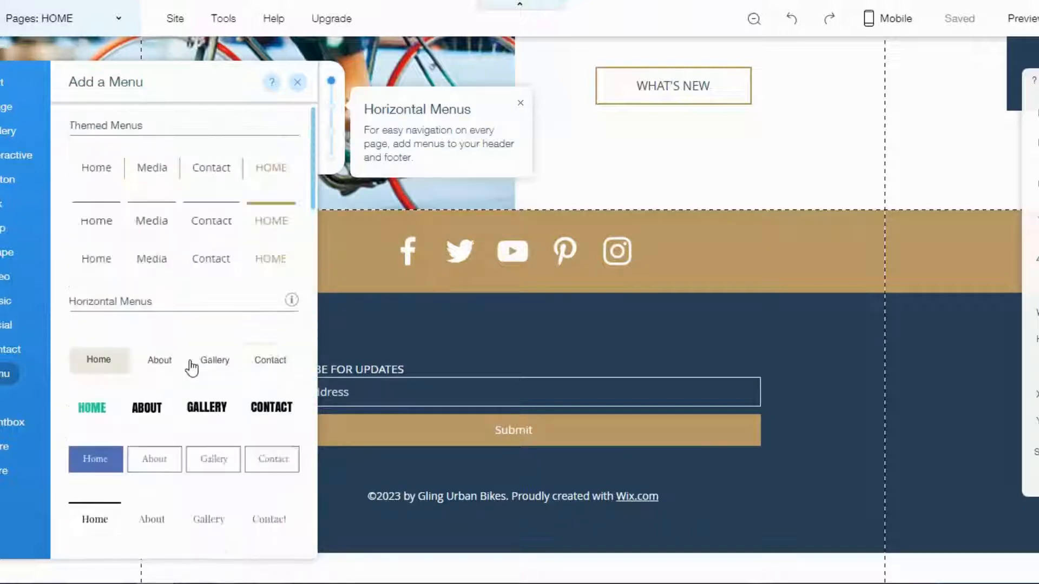
click(298, 83)
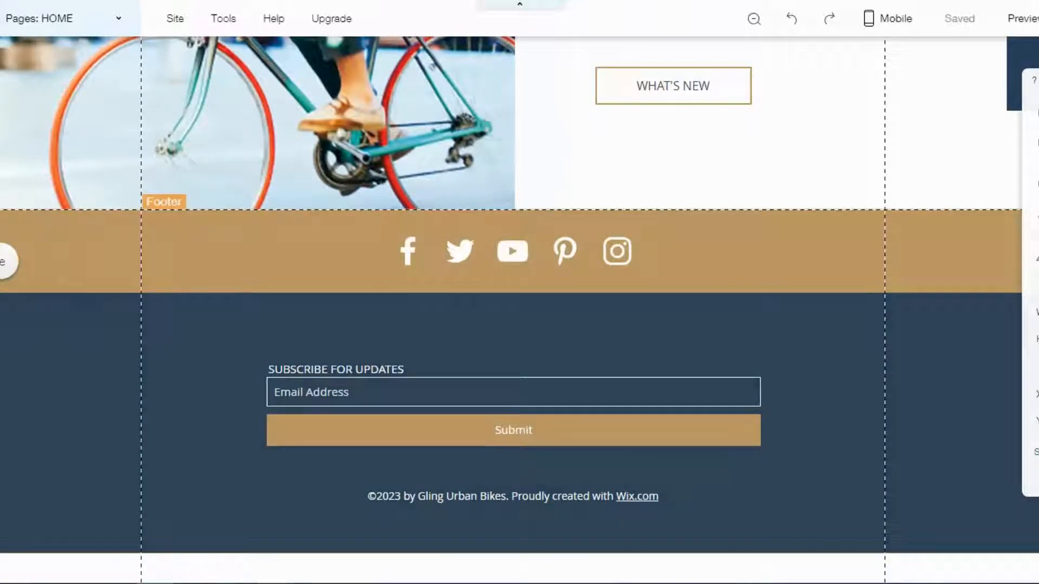
scroll(519, 308, up, 20)
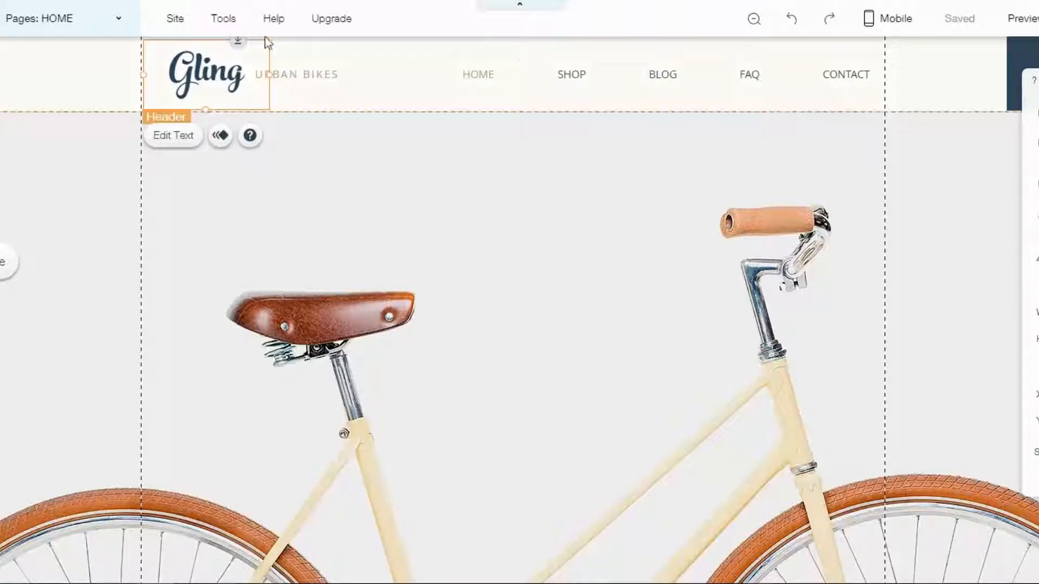
Step: Turn off the editor's Gridlines and hide the Toolbar, leaving Snap to Objects enabled
mouse_move(176, 24)
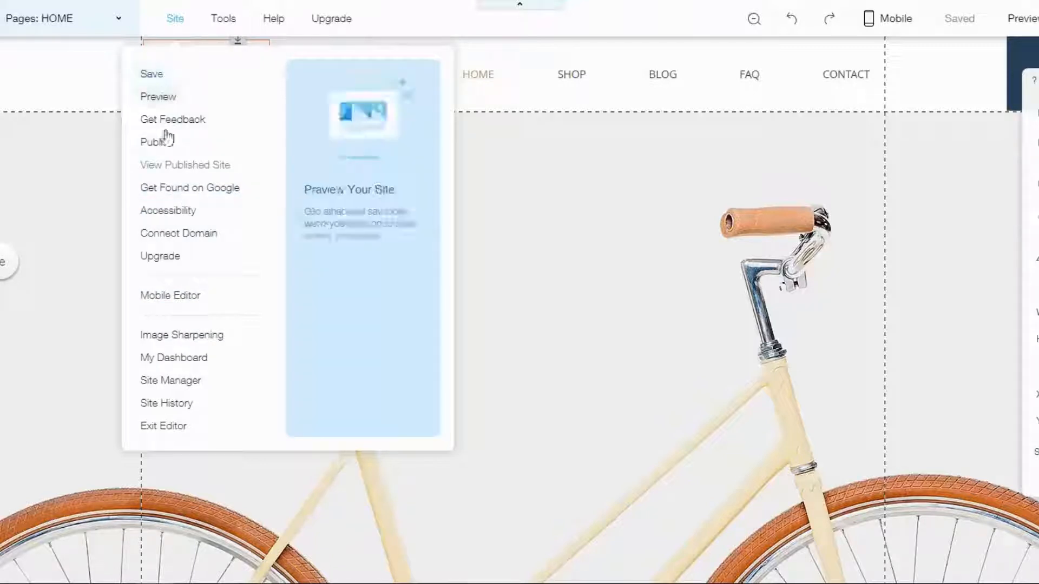
mouse_move(234, 24)
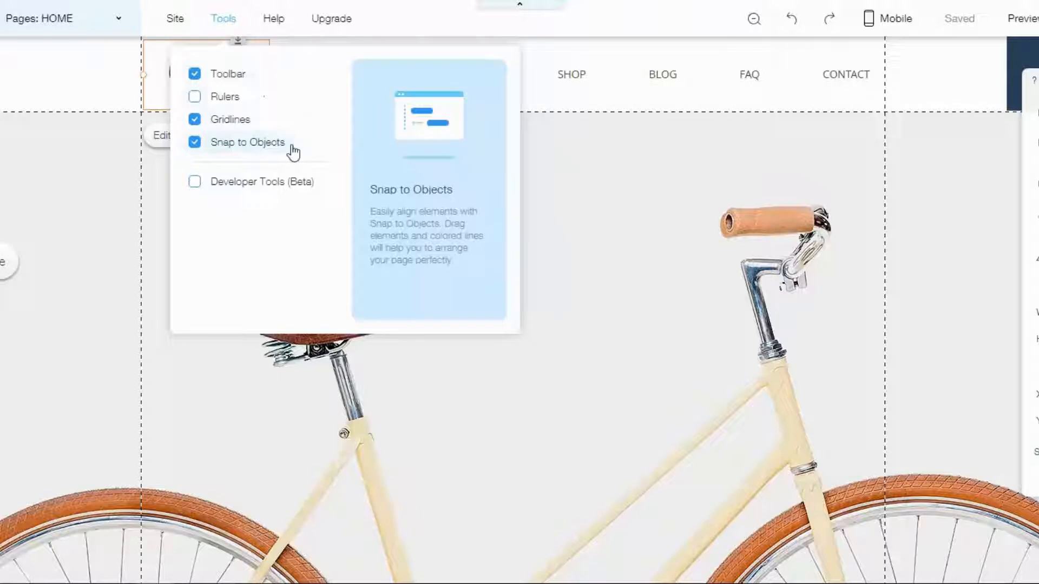
click(194, 76)
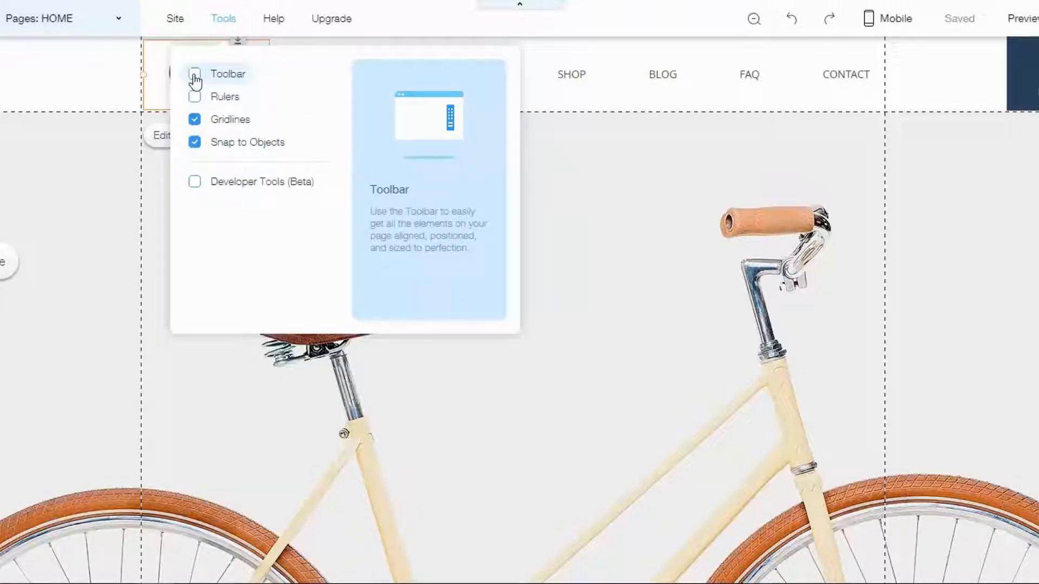
click(196, 122)
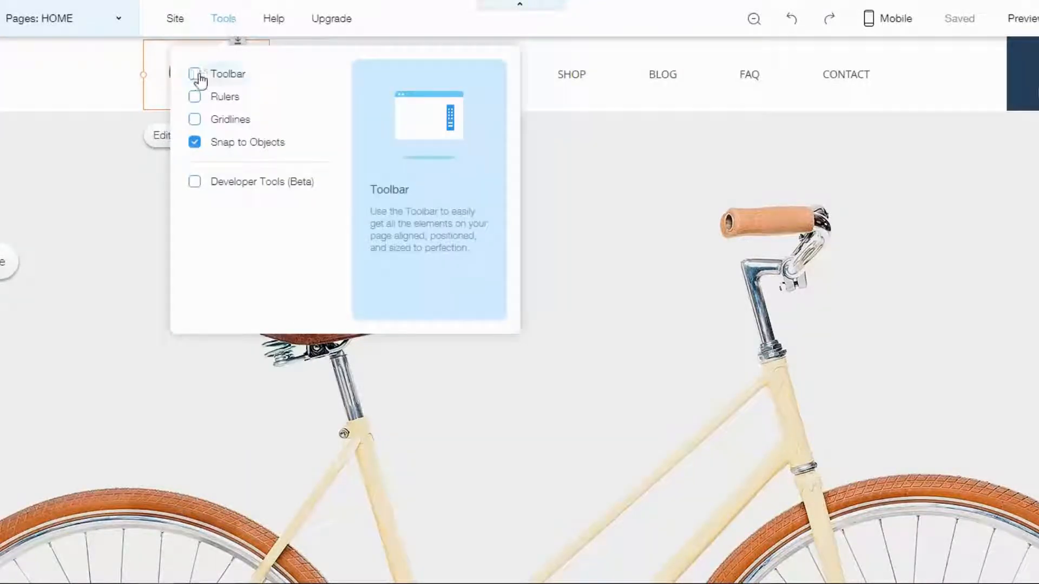
click(195, 74)
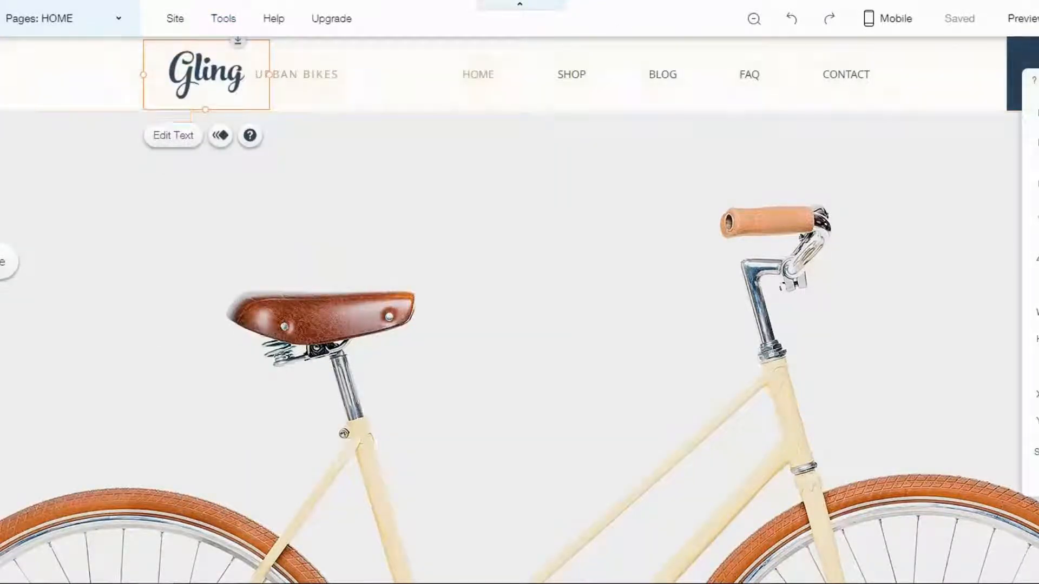
click(1038, 80)
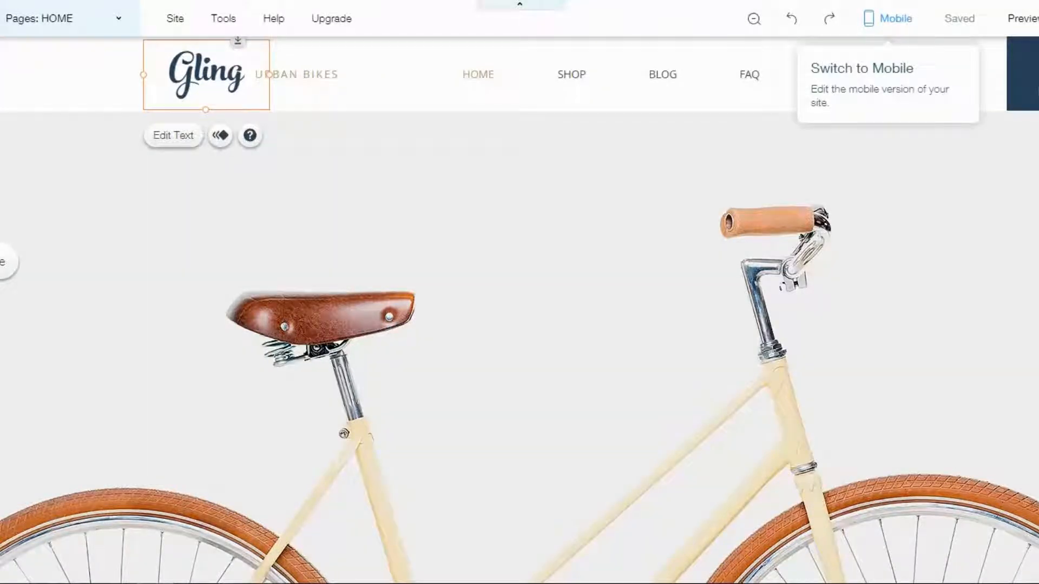
Step: Examine the home page's sections from the header to the footer without gridlines, and return to the header
mouse_move(270, 29)
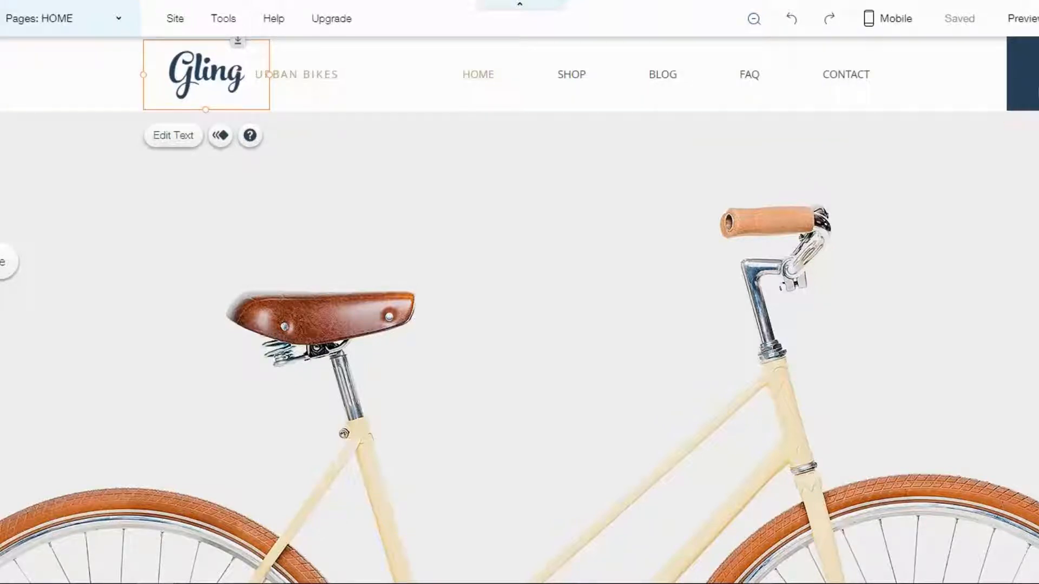
scroll(520, 325, down, 1)
scroll(519, 325, up, 1)
scroll(520, 325, down, 1)
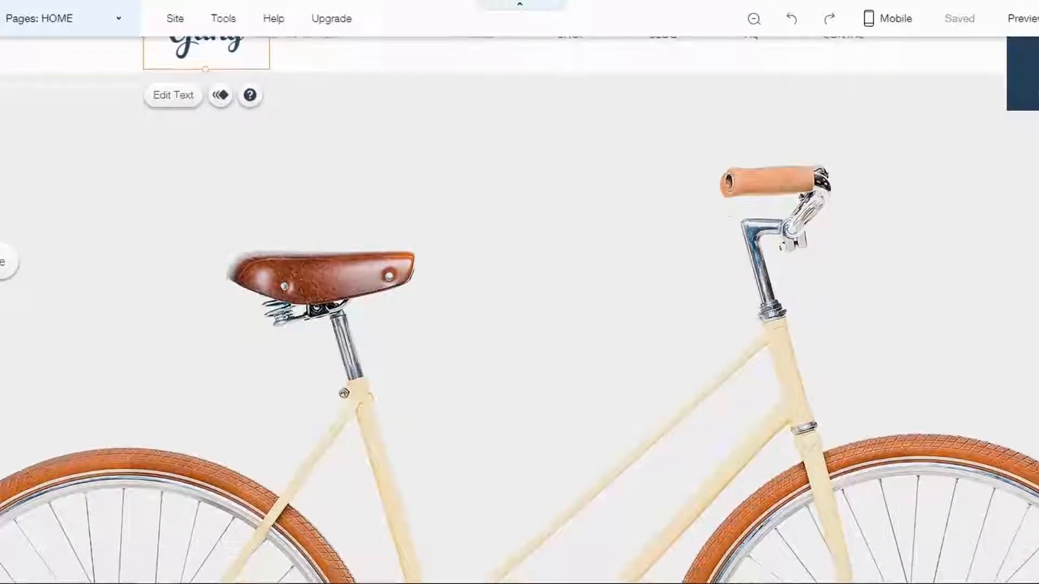
scroll(520, 310, down, 2)
scroll(519, 308, down, 3)
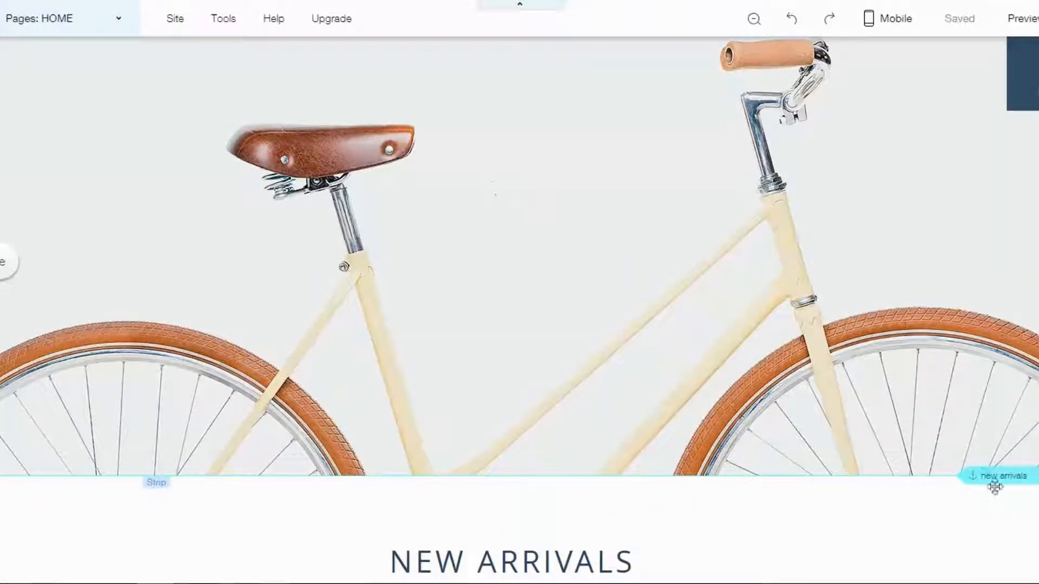
scroll(995, 487, down, 10)
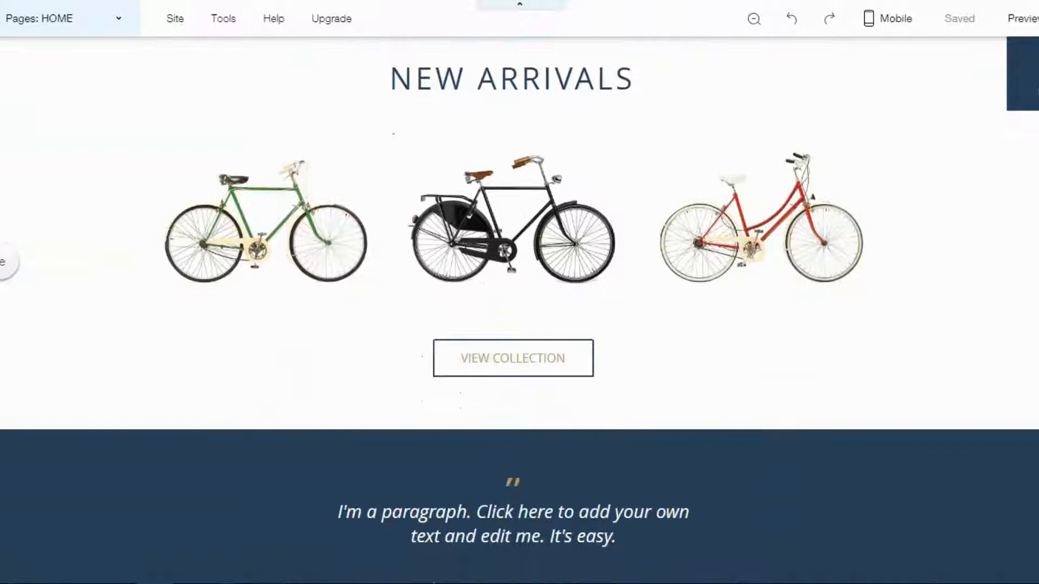
scroll(698, 193, up, 1)
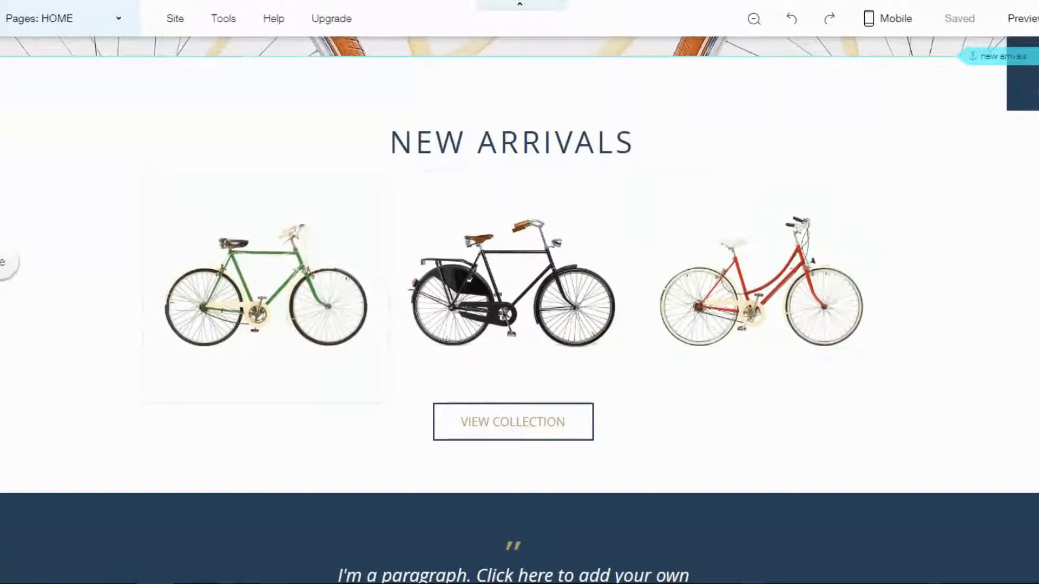
scroll(534, 172, down, 7)
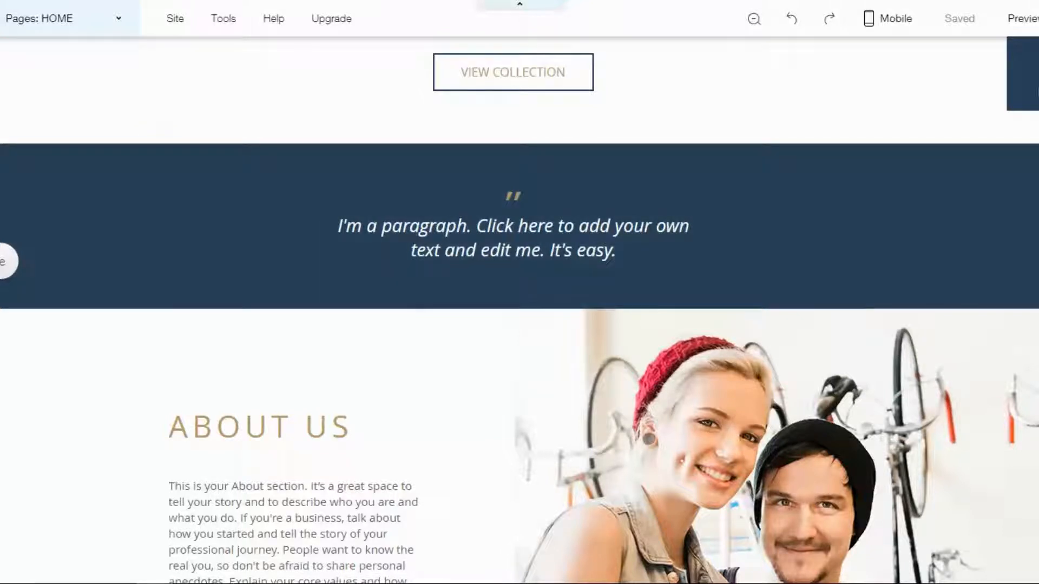
scroll(691, 211, down, 1)
scroll(519, 313, down, 5)
scroll(520, 314, up, 5)
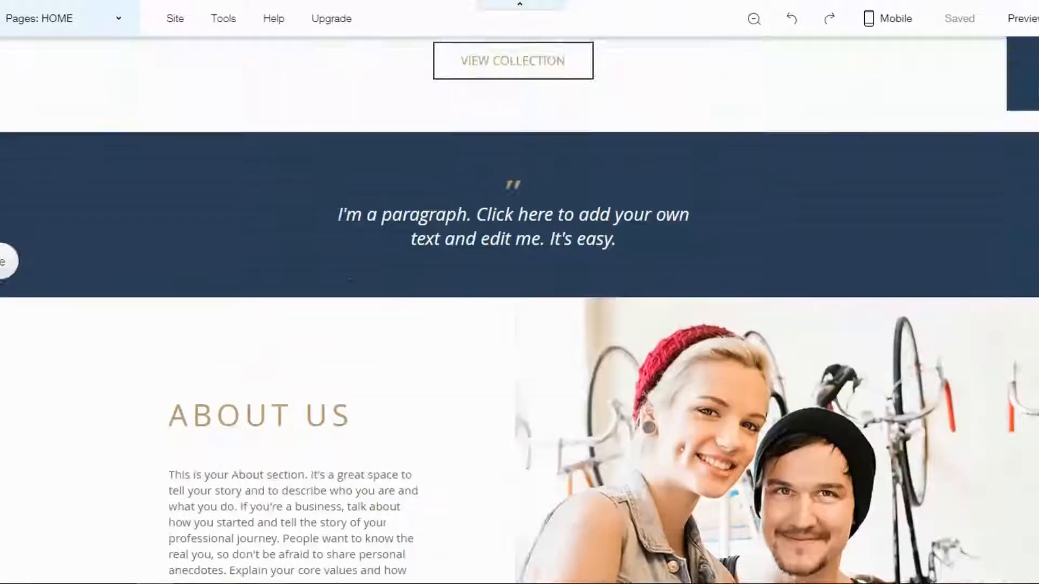
scroll(520, 314, down, 1)
scroll(519, 313, down, 3)
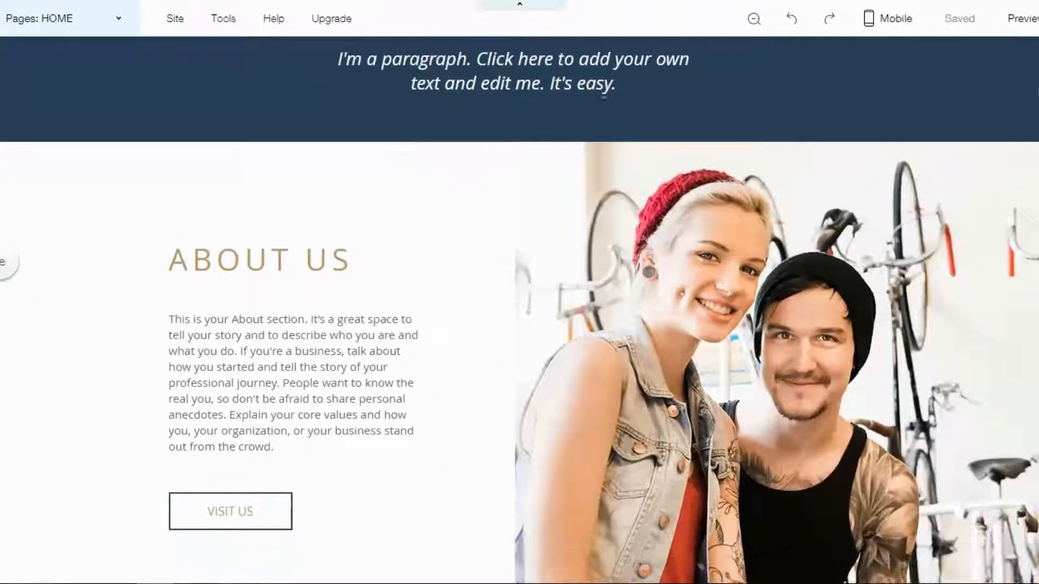
scroll(411, 271, down, 2)
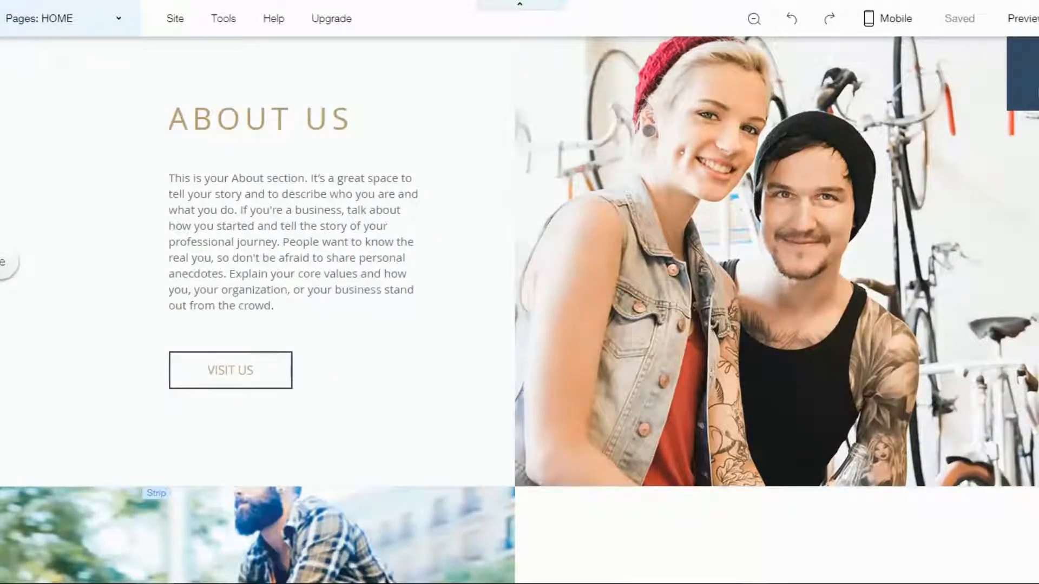
scroll(519, 309, down, 9)
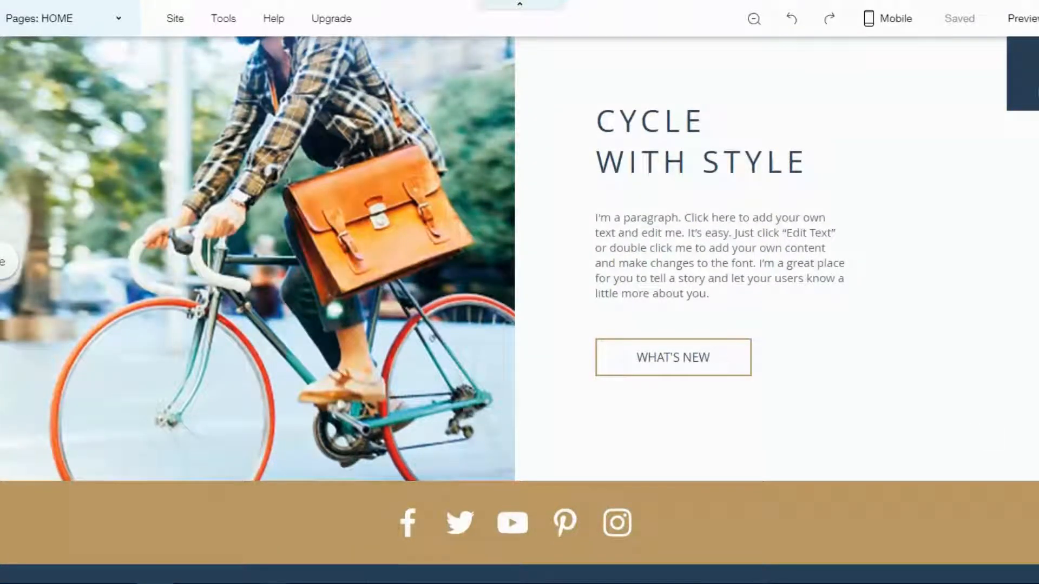
scroll(520, 308, down, 4)
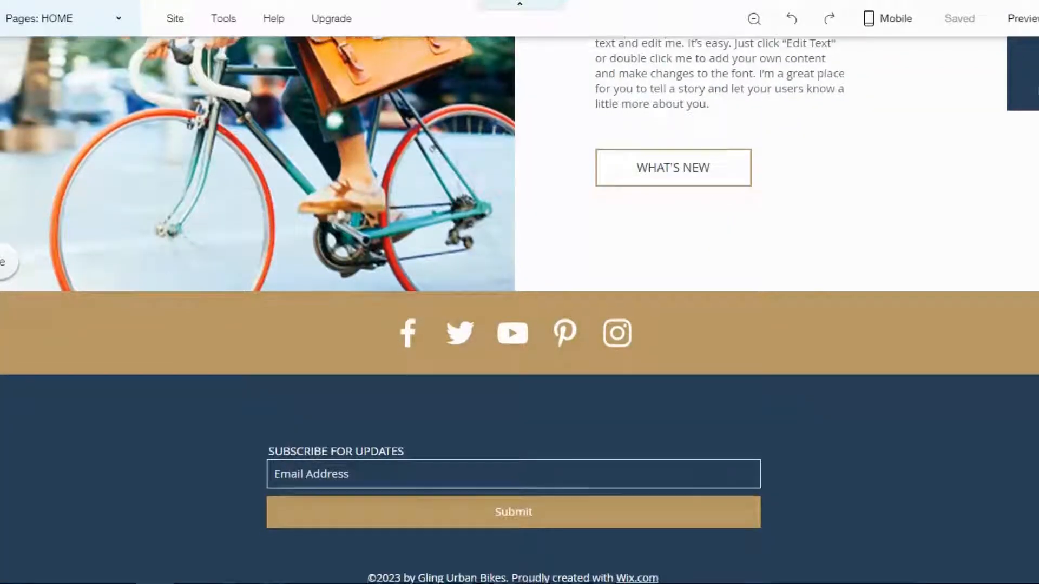
scroll(519, 309, up, 15)
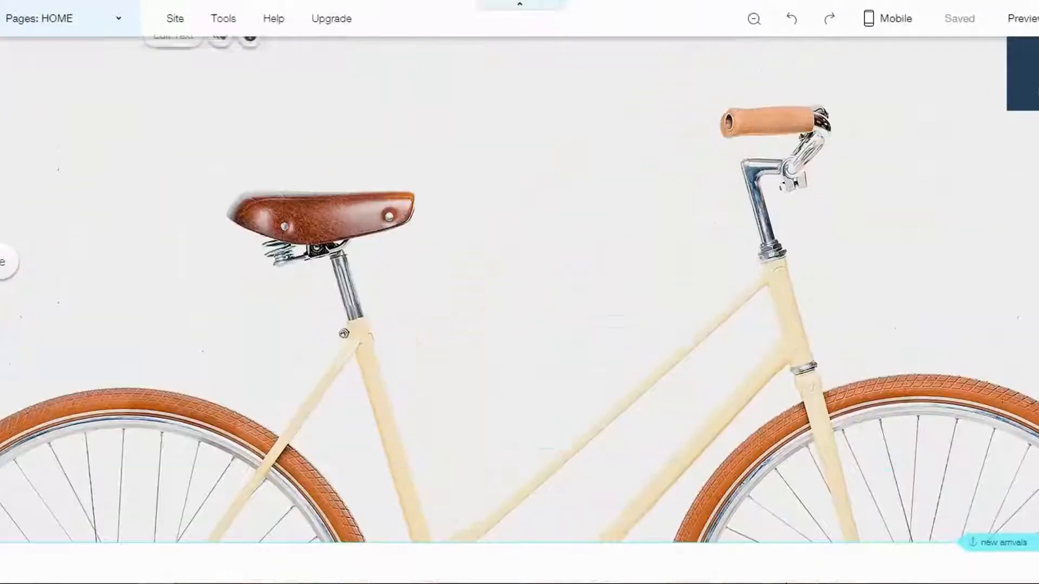
scroll(520, 309, up, 2)
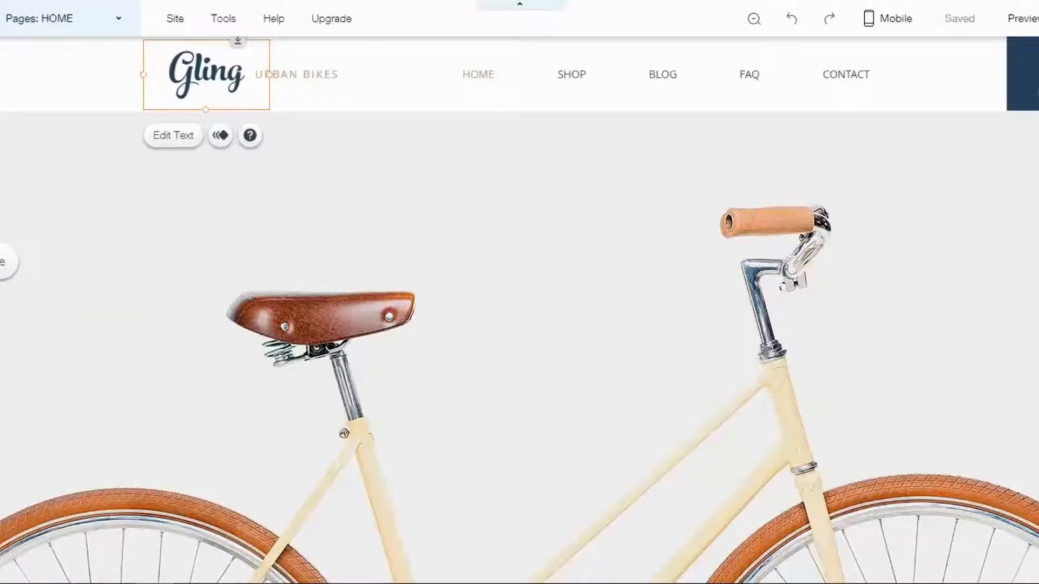
Step: Open the Zoom Out & Reorder view to see the home page's sections together
click(754, 21)
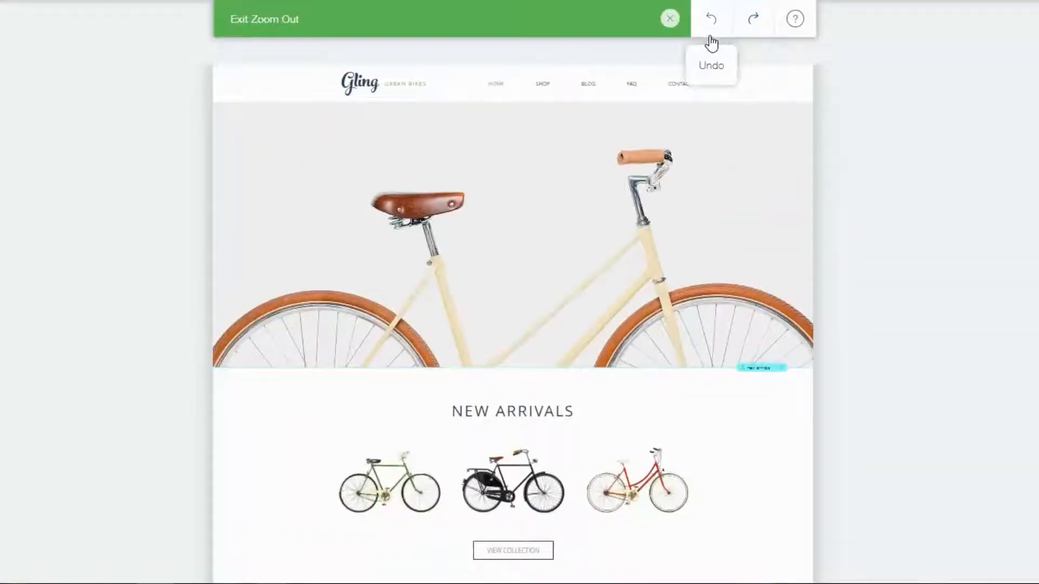
click(670, 21)
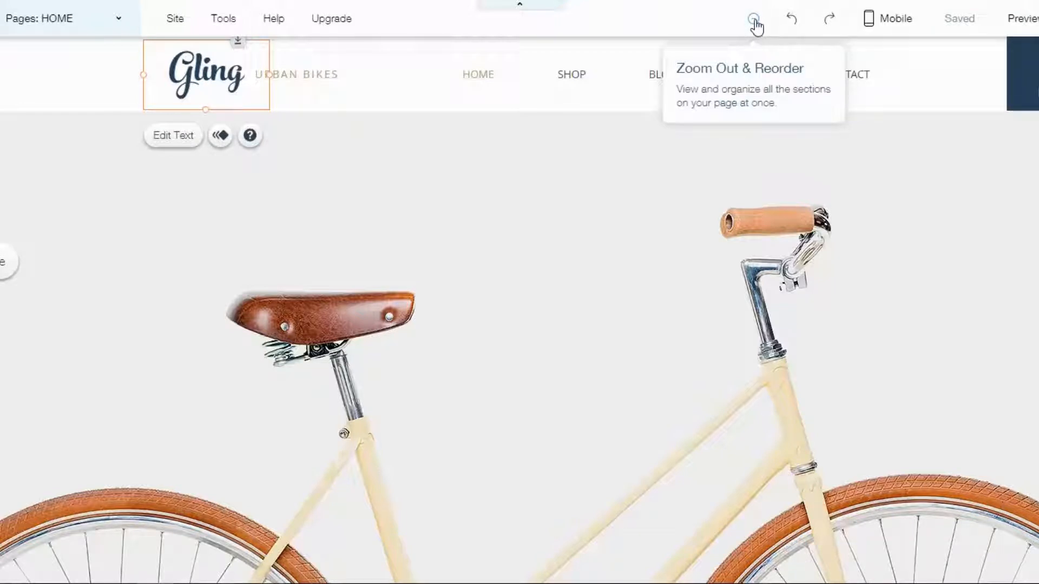
click(754, 22)
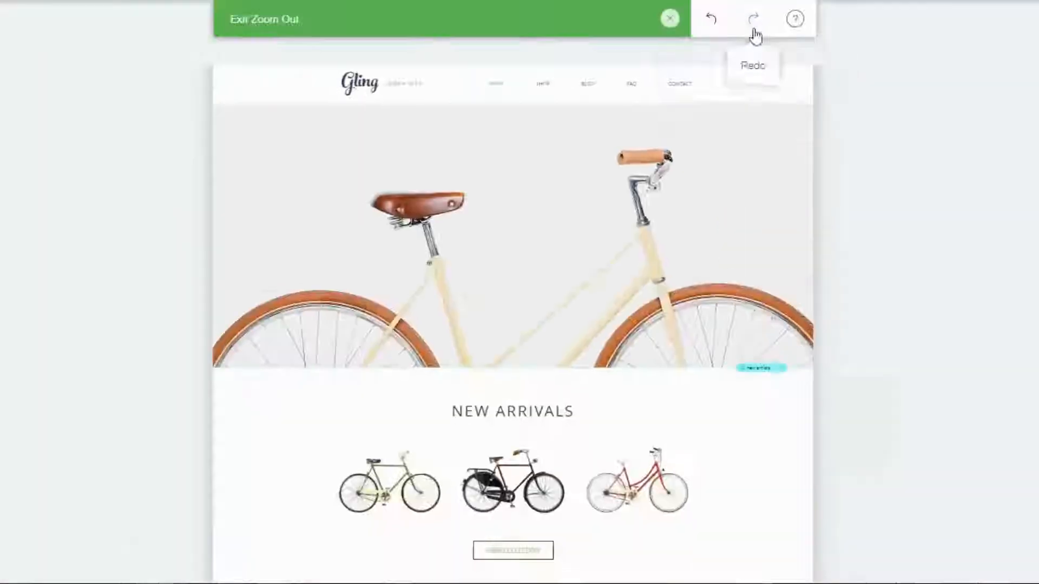
Step: Move the Cycle With Style section up one place, above the About Us section
click(801, 113)
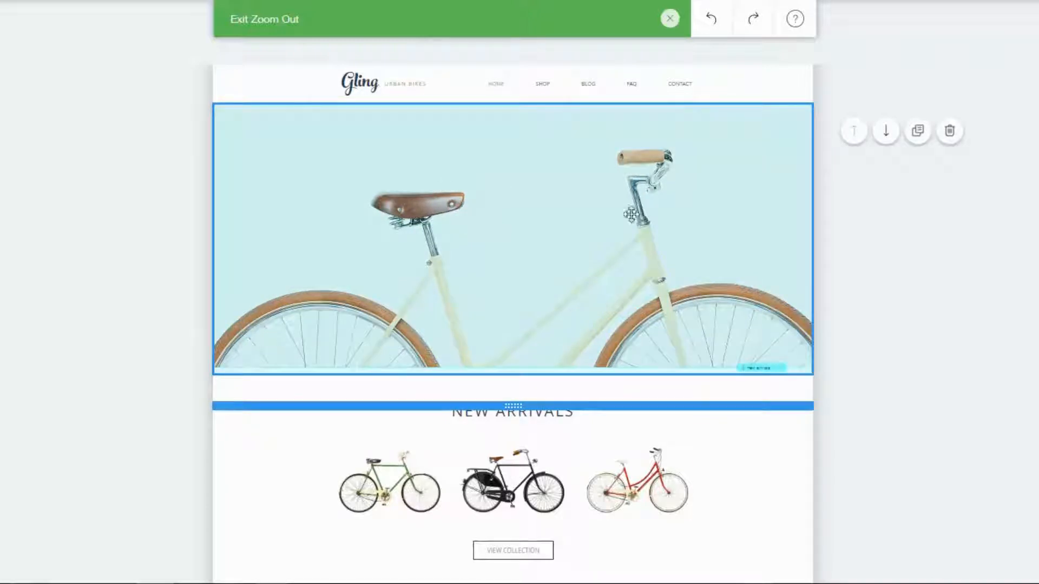
click(580, 527)
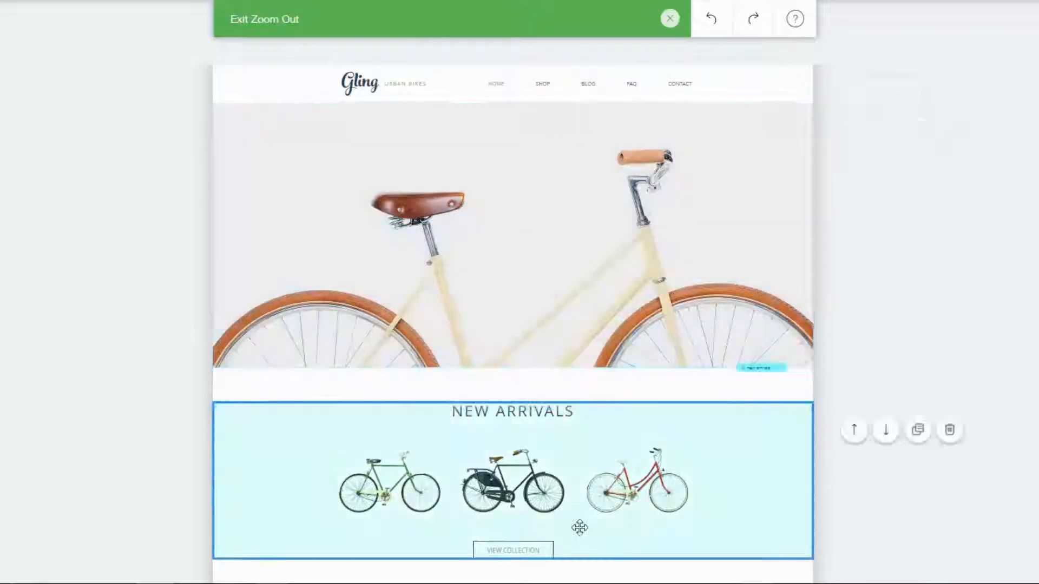
scroll(707, 431, down, 5)
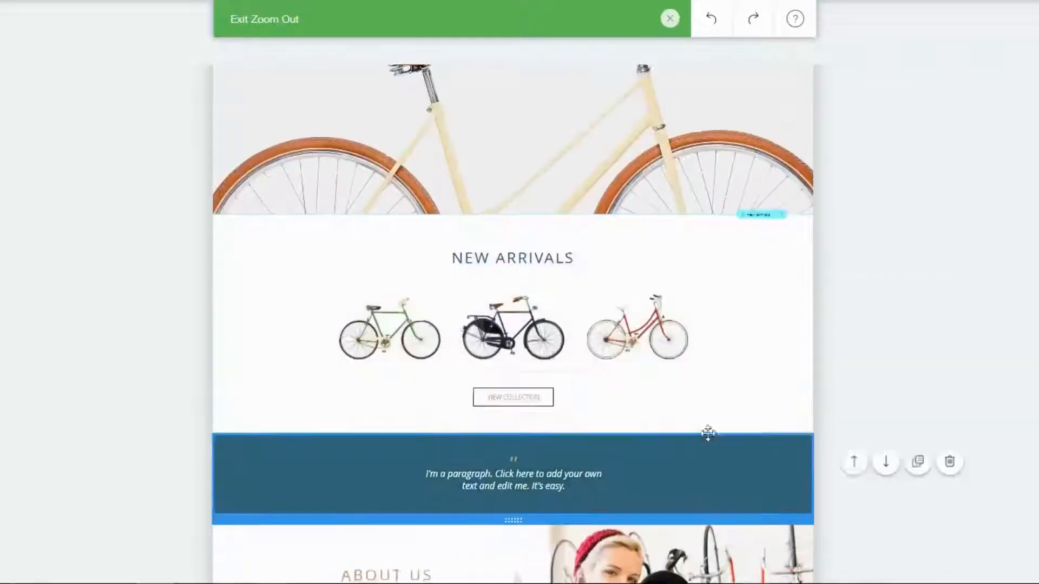
scroll(674, 420, down, 5)
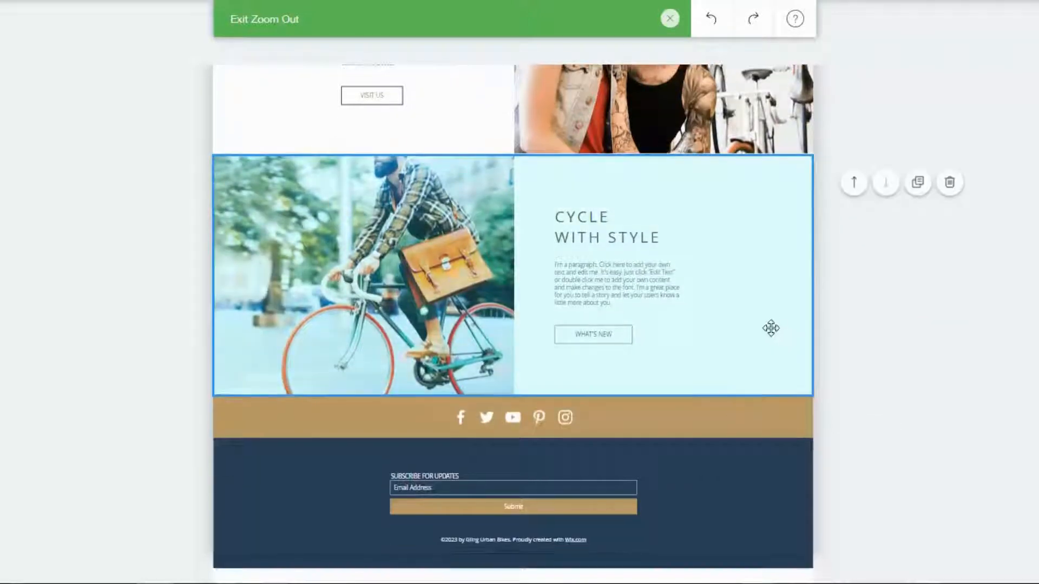
click(854, 184)
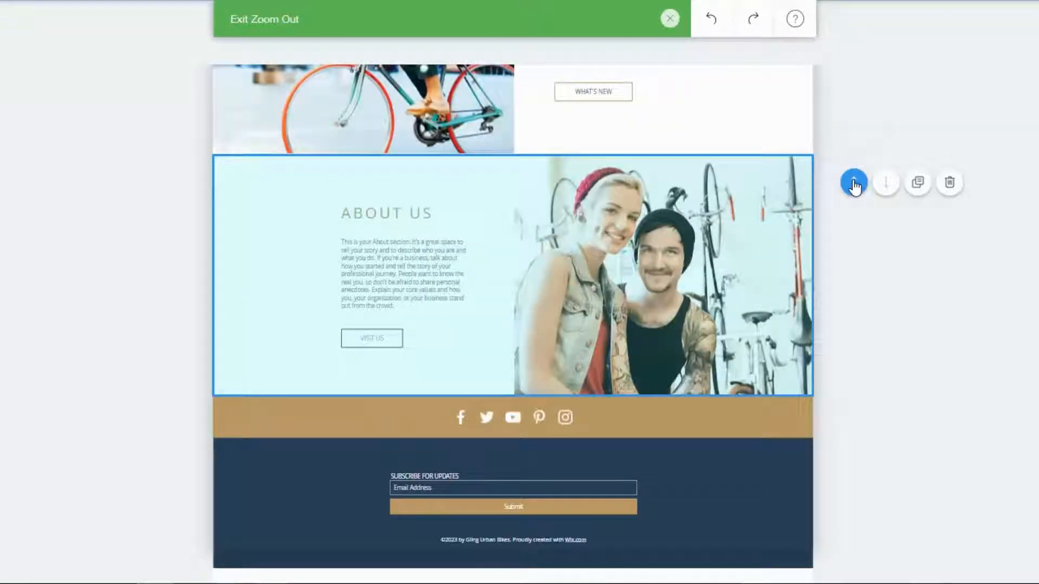
Step: Move the Cycle With Style section back down below the About Us section
scroll(813, 271, up, 5)
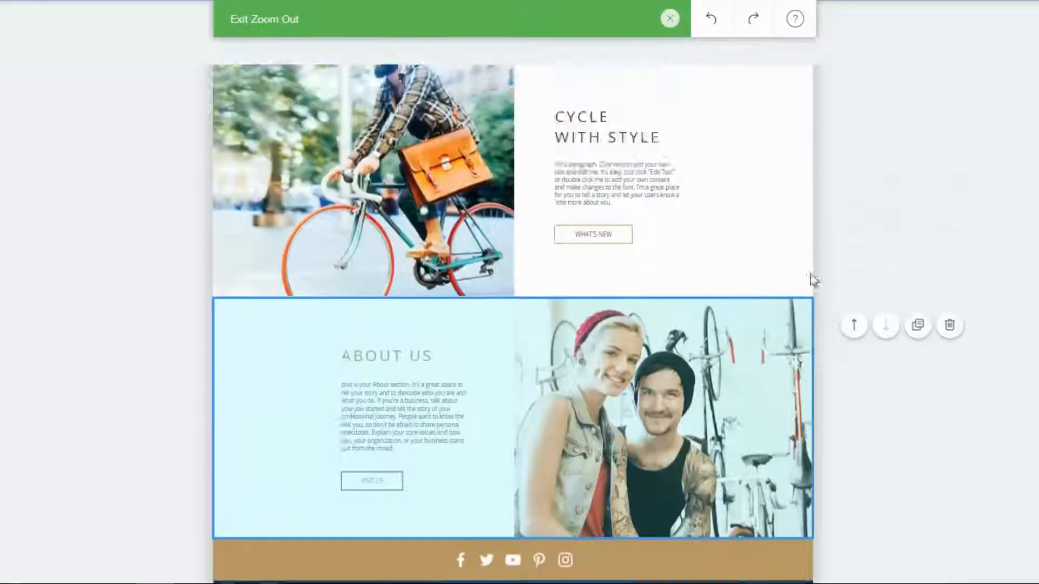
click(651, 271)
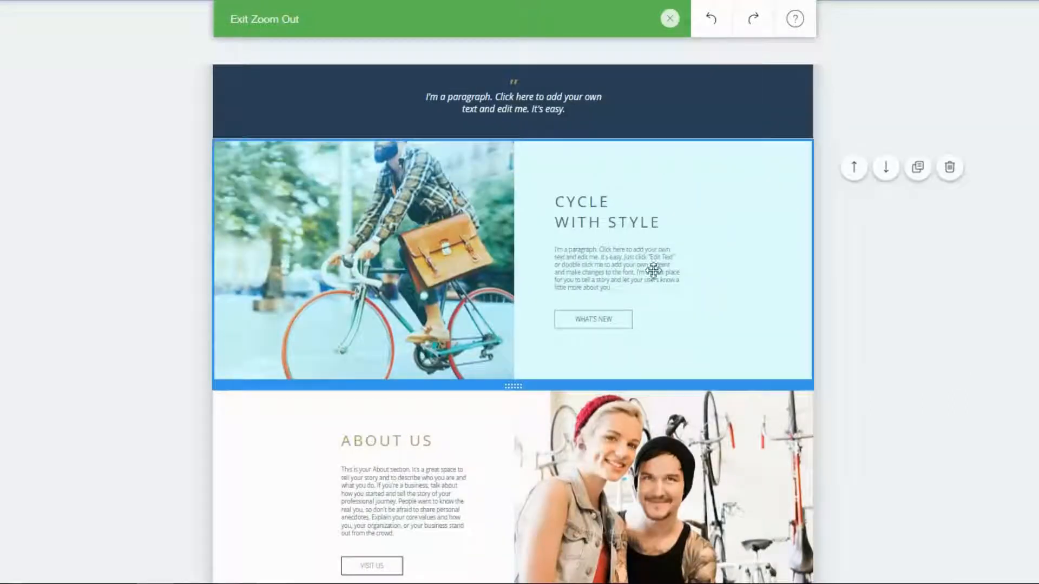
click(886, 167)
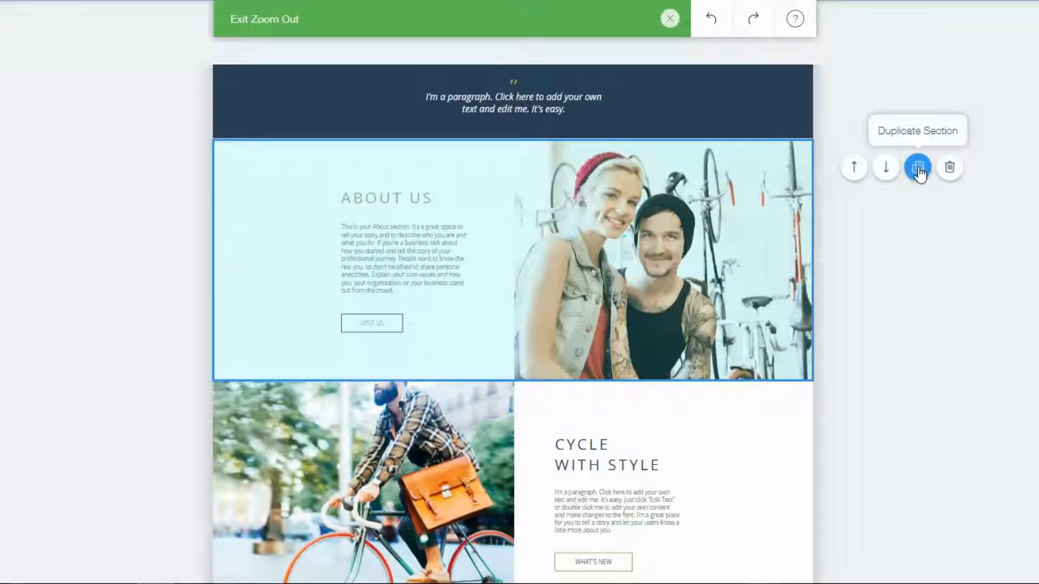
Step: Duplicate the About Us section and delete the copy
click(918, 168)
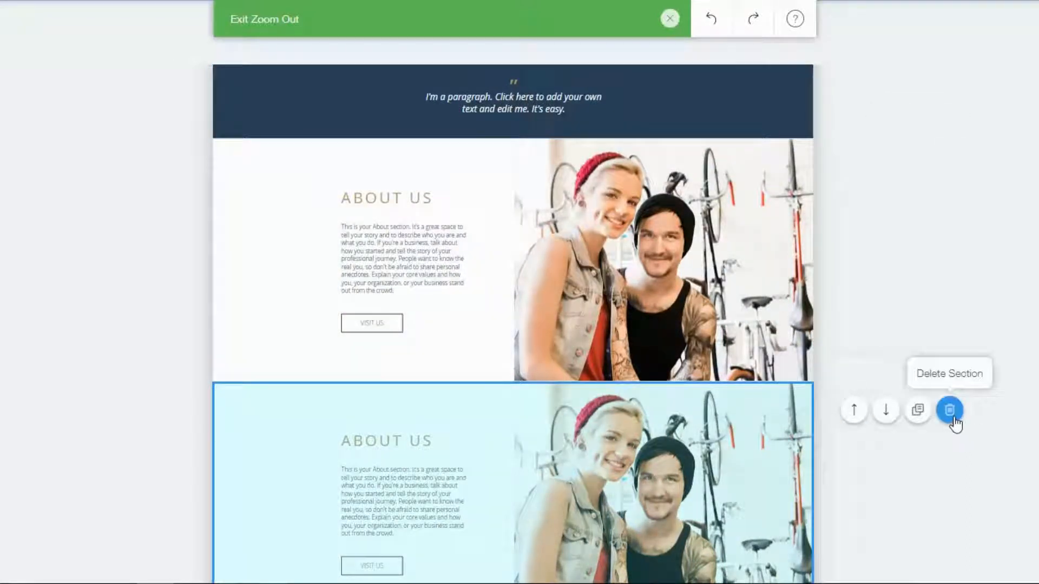
click(951, 411)
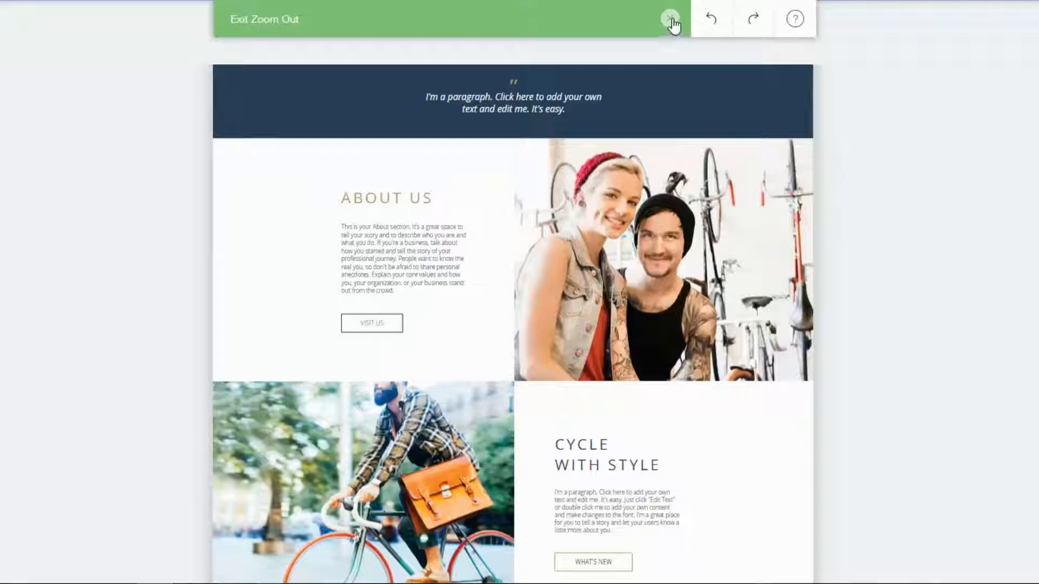
Step: Exit the Zoom Out view and turn on the editor's Gridlines
click(670, 20)
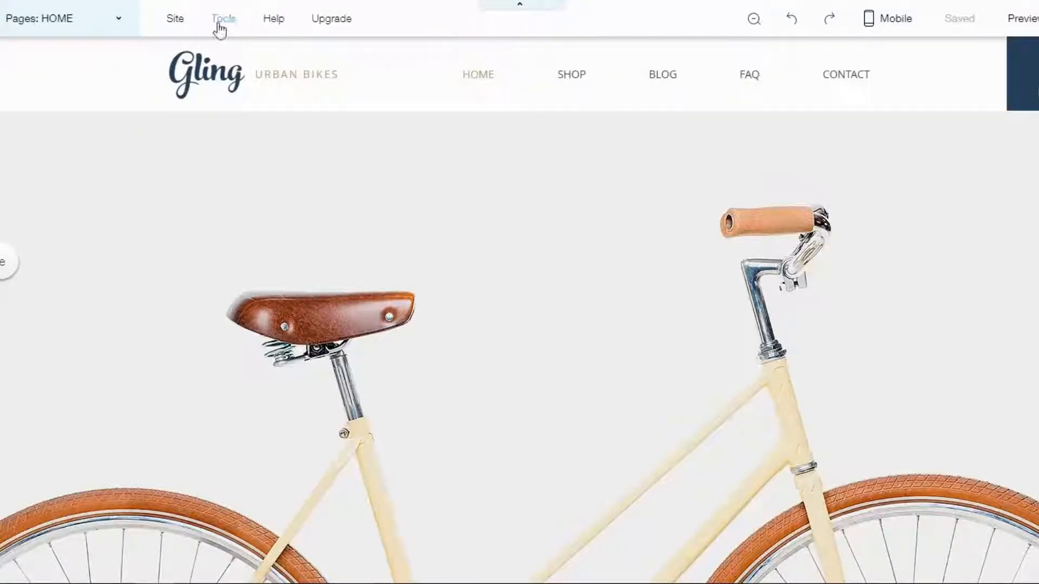
mouse_move(216, 24)
click(215, 122)
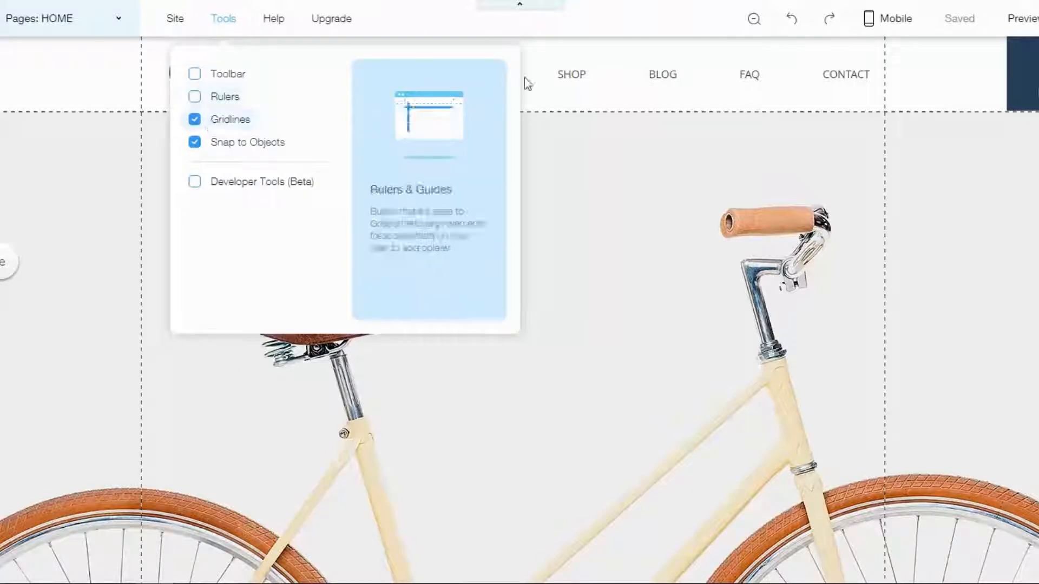
click(926, 82)
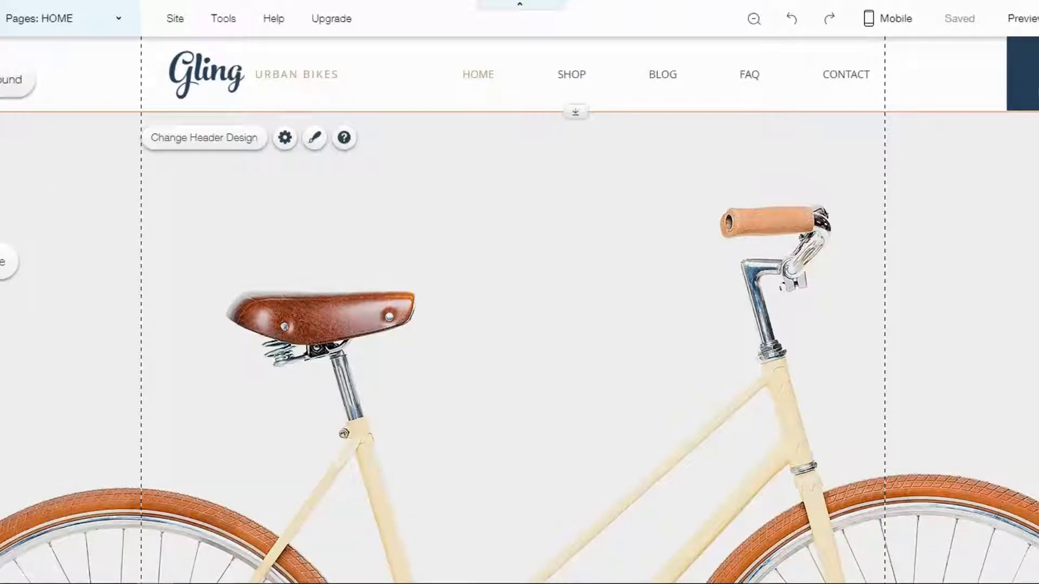
Step: Browse the selected page backgrounds offered for the home page and close the background choices
click(1, 79)
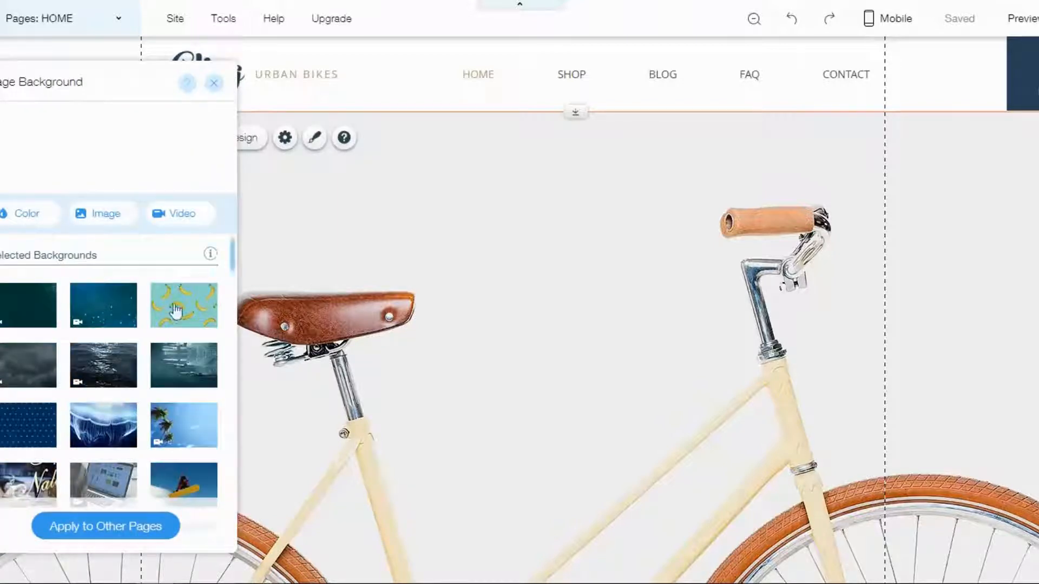
scroll(134, 348, down, 10)
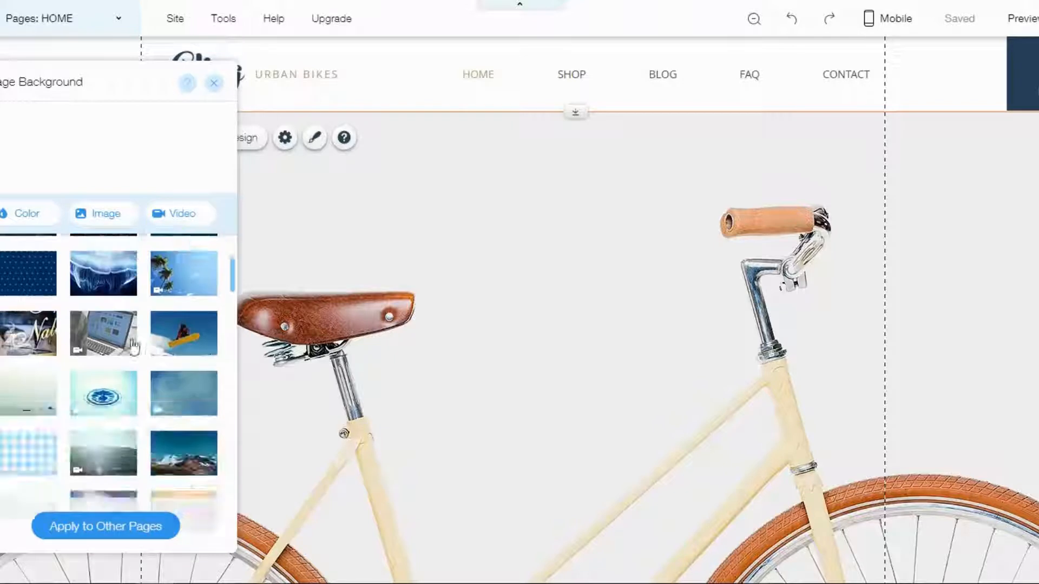
scroll(134, 342, down, 3)
scroll(127, 324, up, 6)
scroll(125, 316, up, 10)
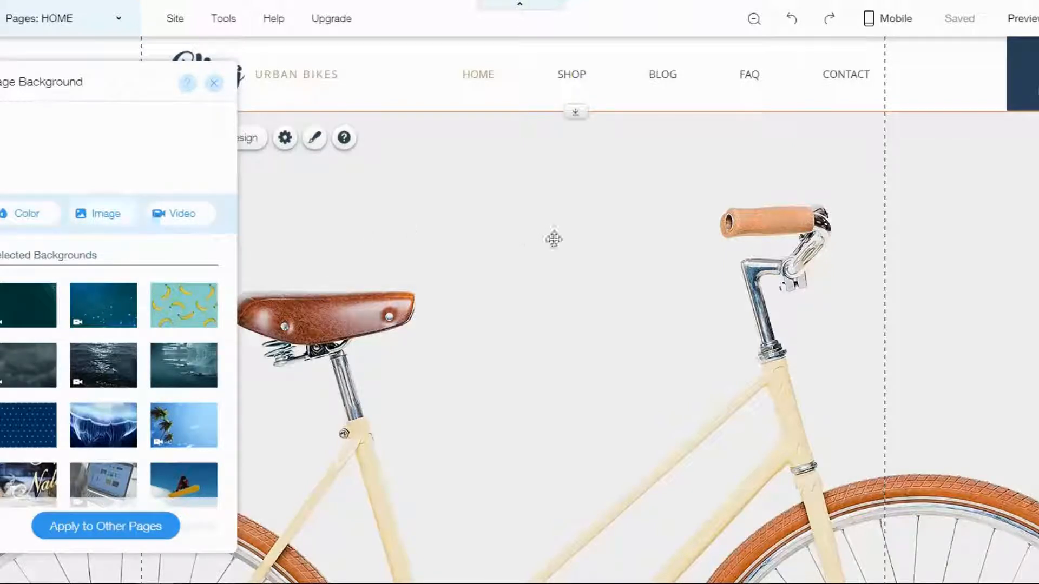
click(209, 87)
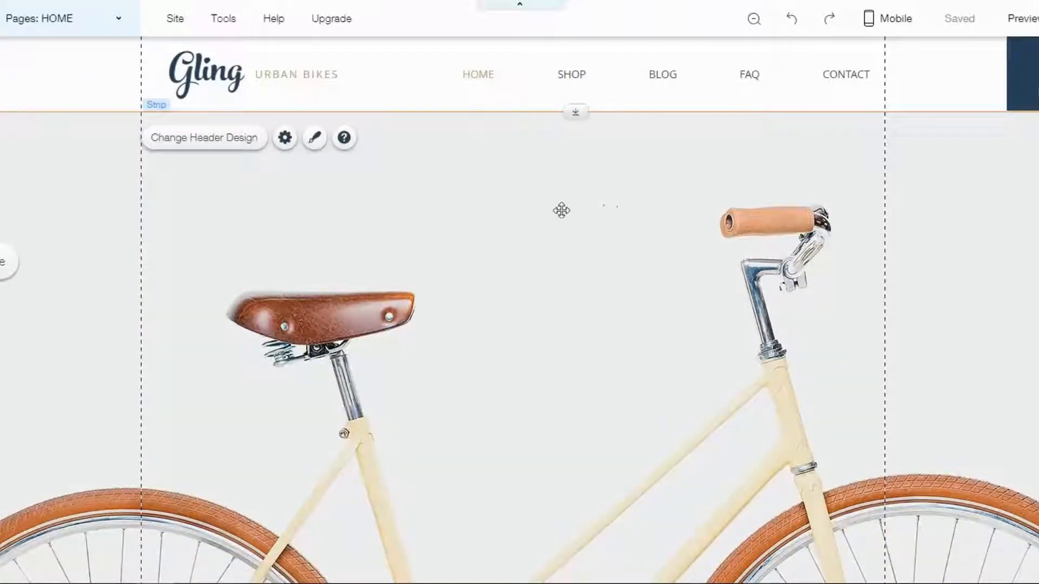
Step: Try a slate-blue site color as the bicycle strip's background and undo the change
click(467, 200)
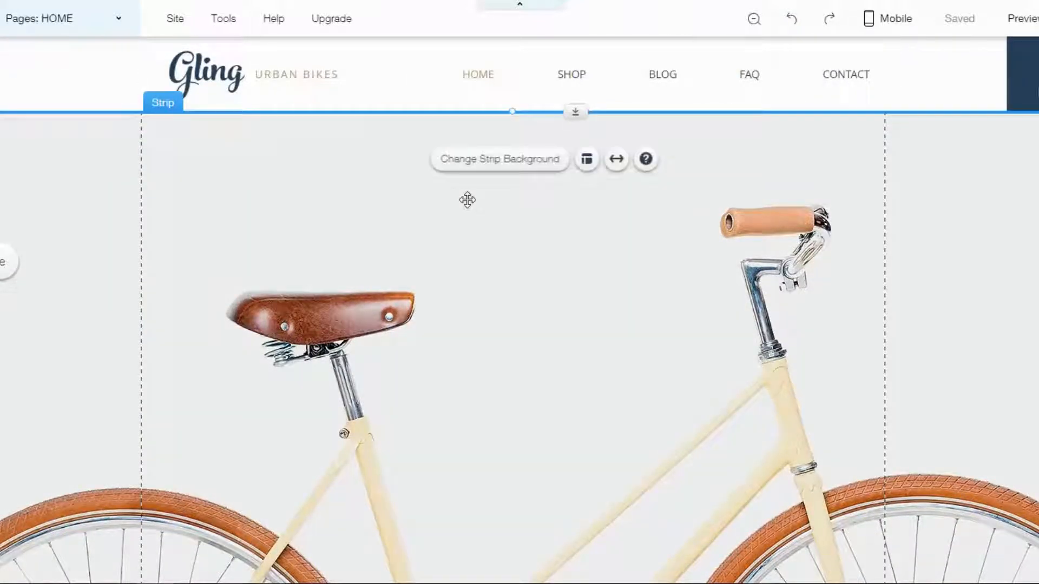
click(516, 165)
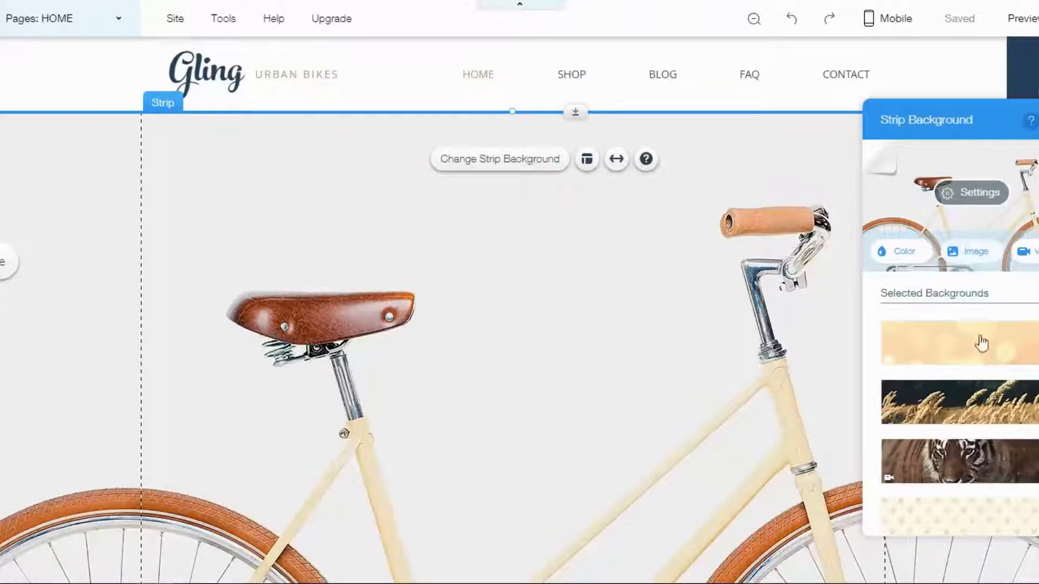
click(896, 252)
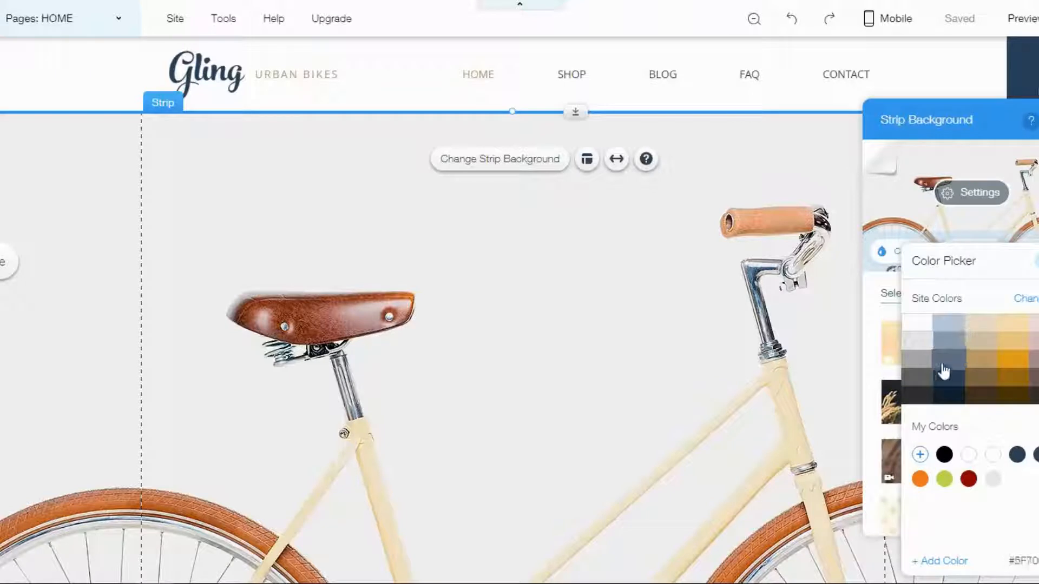
click(945, 367)
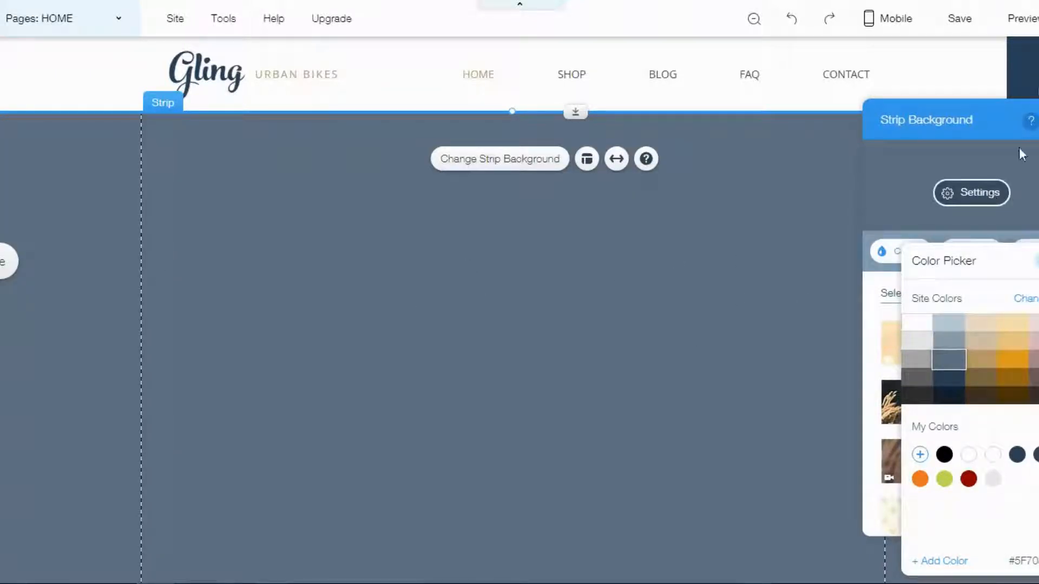
click(1038, 261)
click(794, 23)
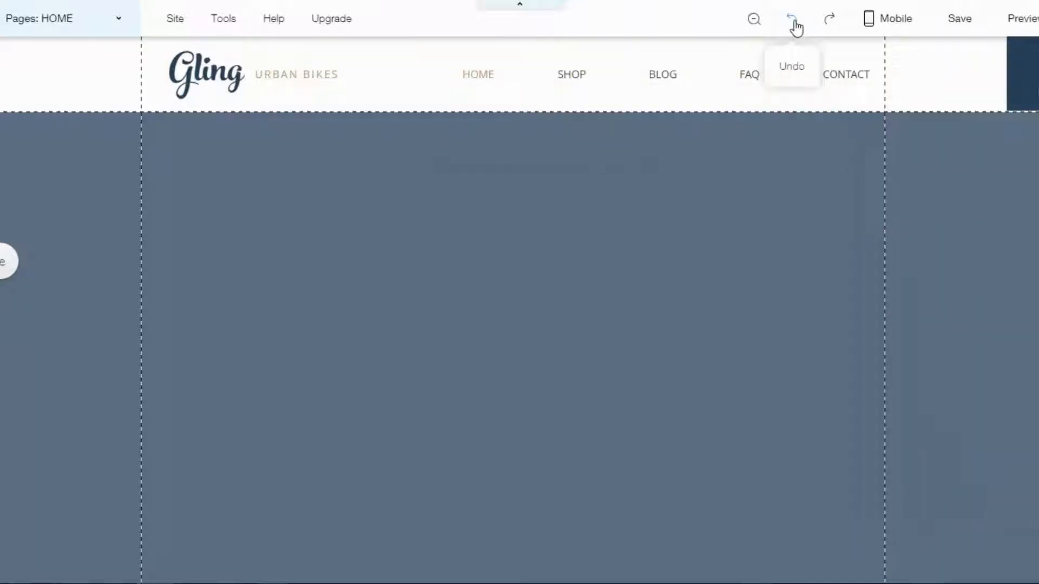
click(794, 23)
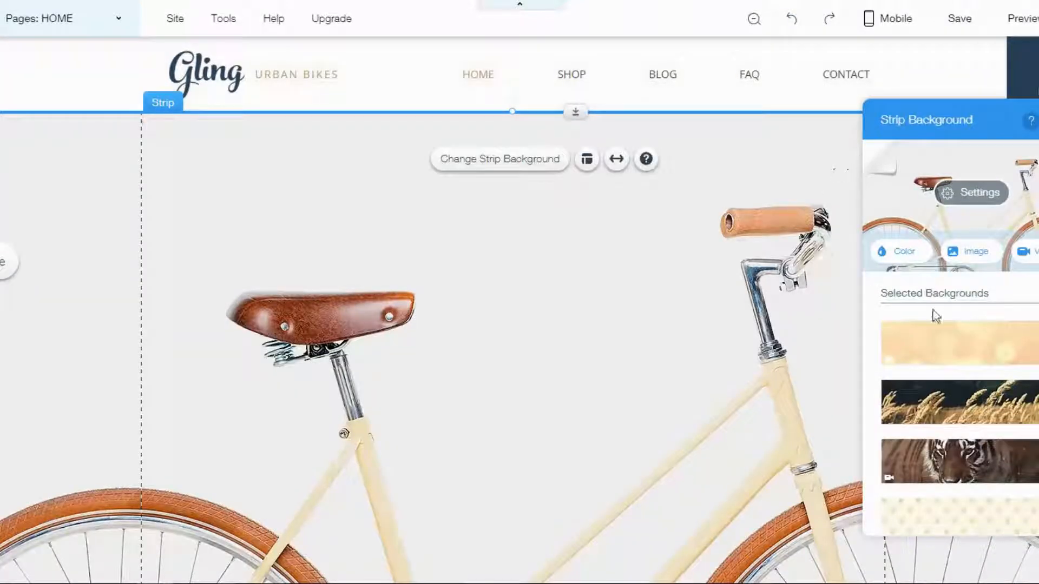
Step: Review the bicycle strip's image settings, covering opacity, color behind the image, scroll effects, scaling and positioning, and close them
click(972, 196)
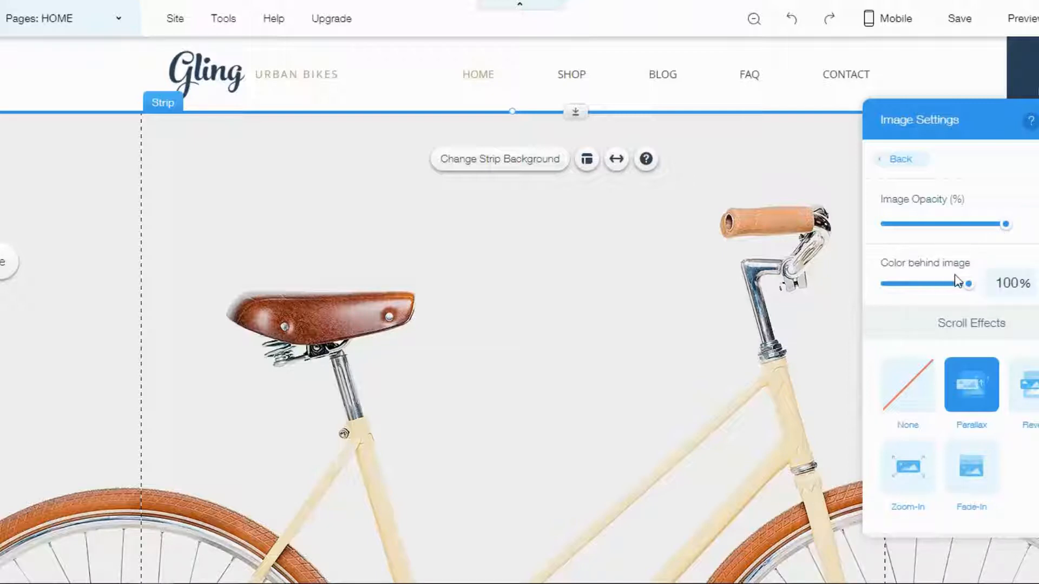
scroll(958, 281, down, 2)
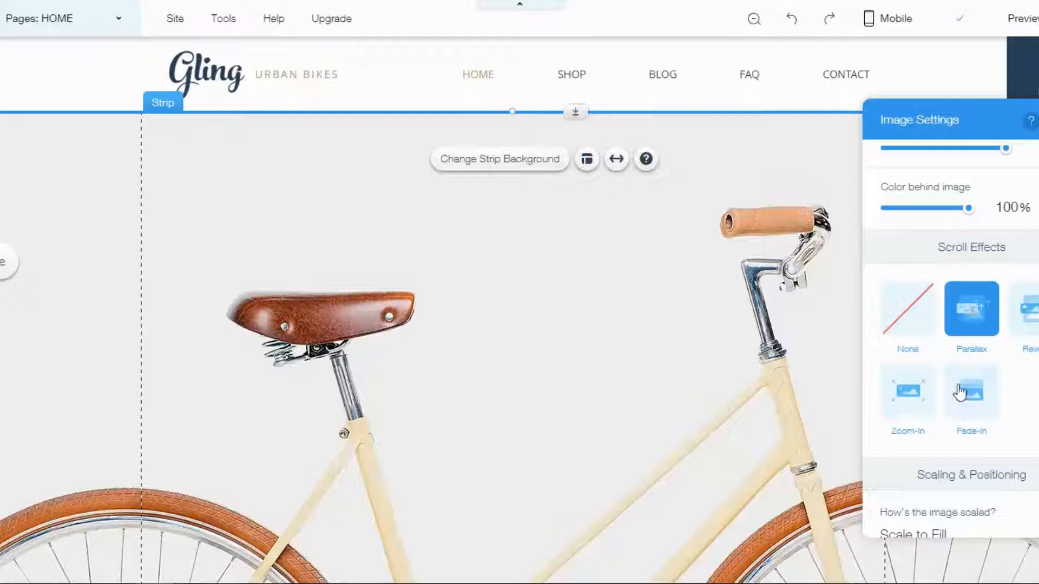
scroll(972, 417, down, 3)
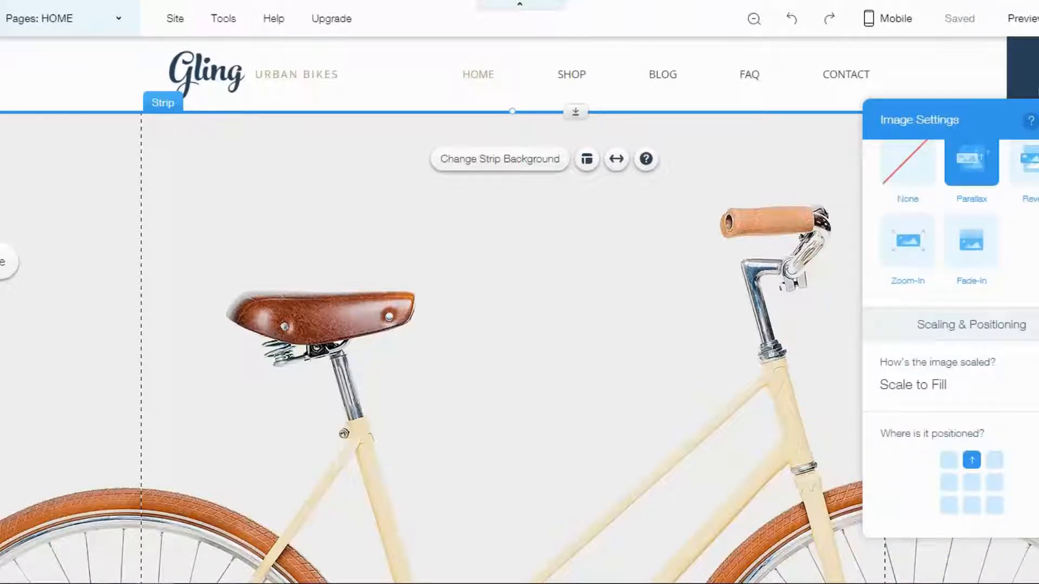
scroll(997, 283, up, 5)
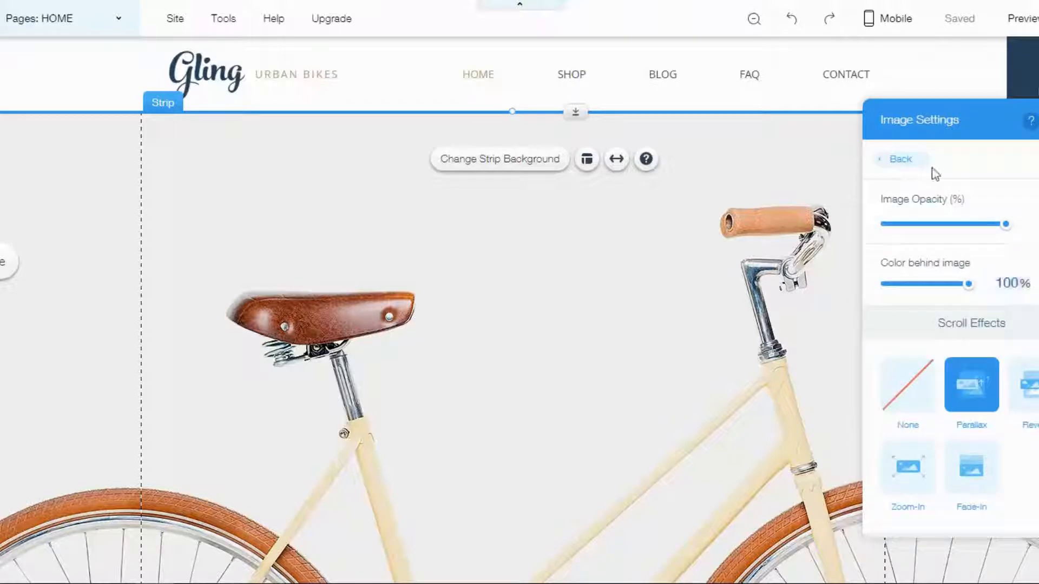
click(902, 160)
click(1038, 120)
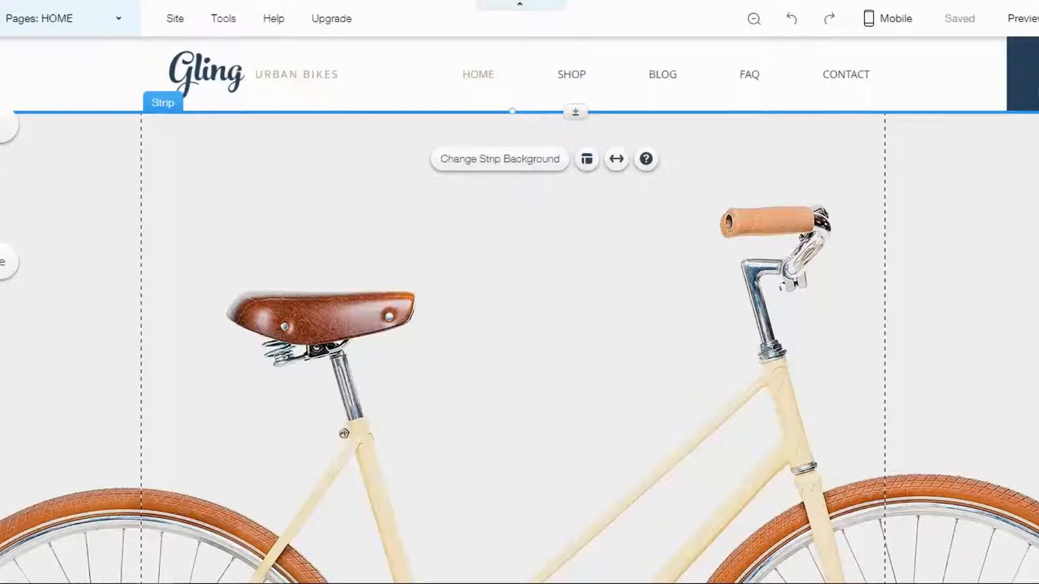
Step: Open the addable elements and browse the text styles, image and gallery choices, and the full-width and box slideshows among the interactive elements
click(2, 127)
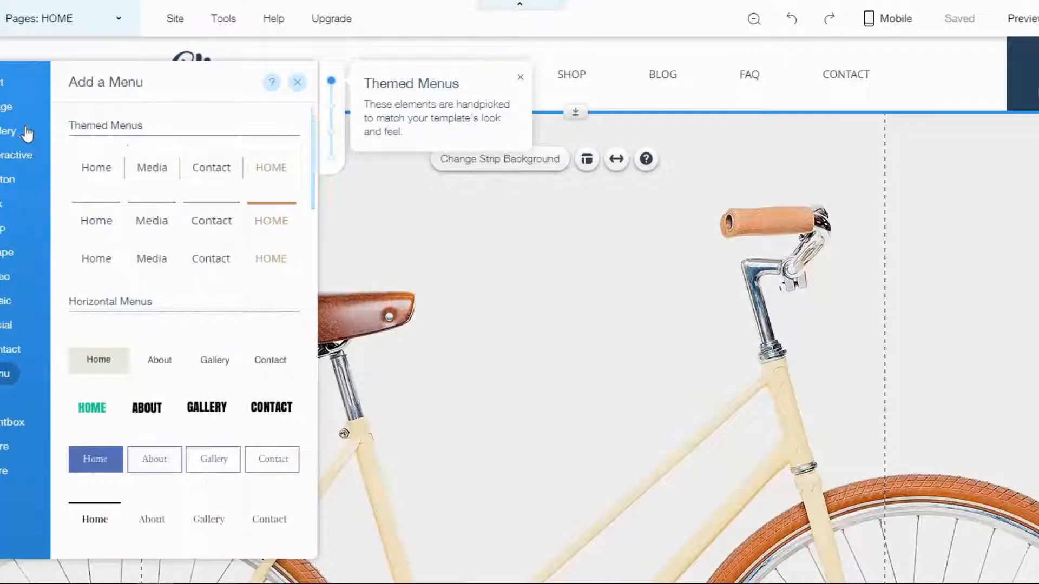
click(6, 111)
click(3, 83)
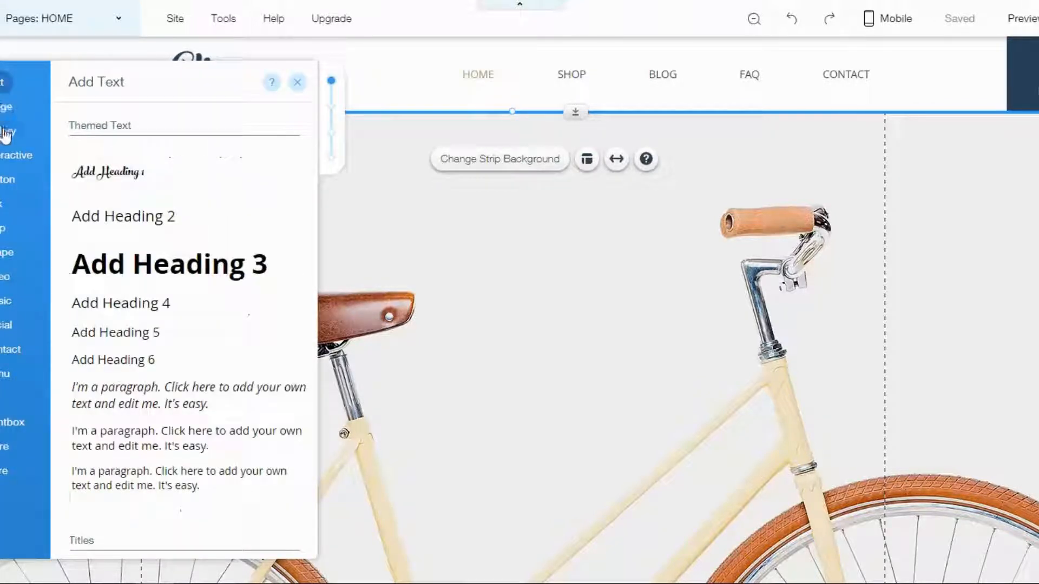
click(6, 133)
click(12, 155)
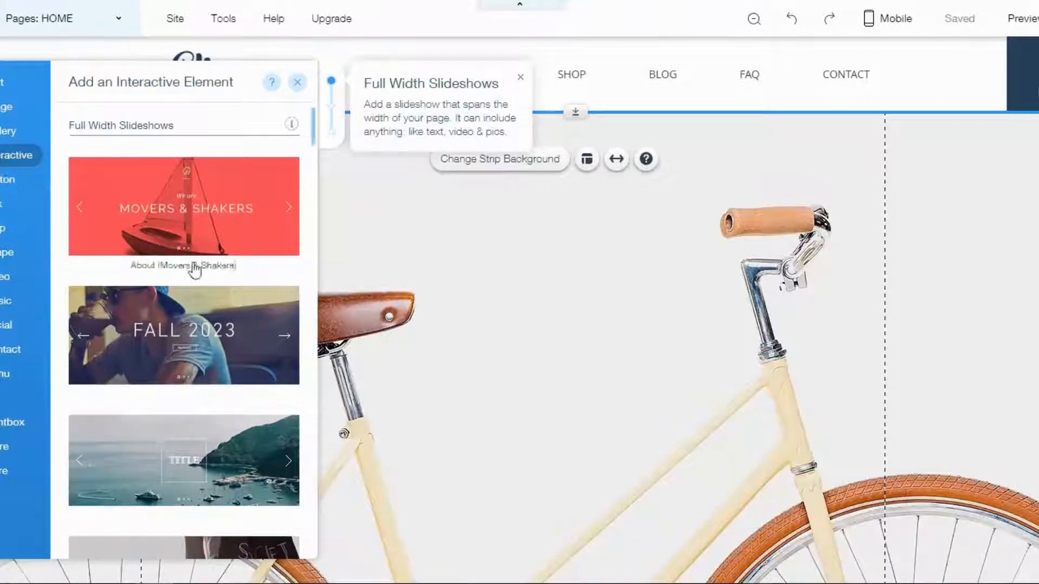
scroll(198, 282, down, 10)
scroll(200, 319, down, 15)
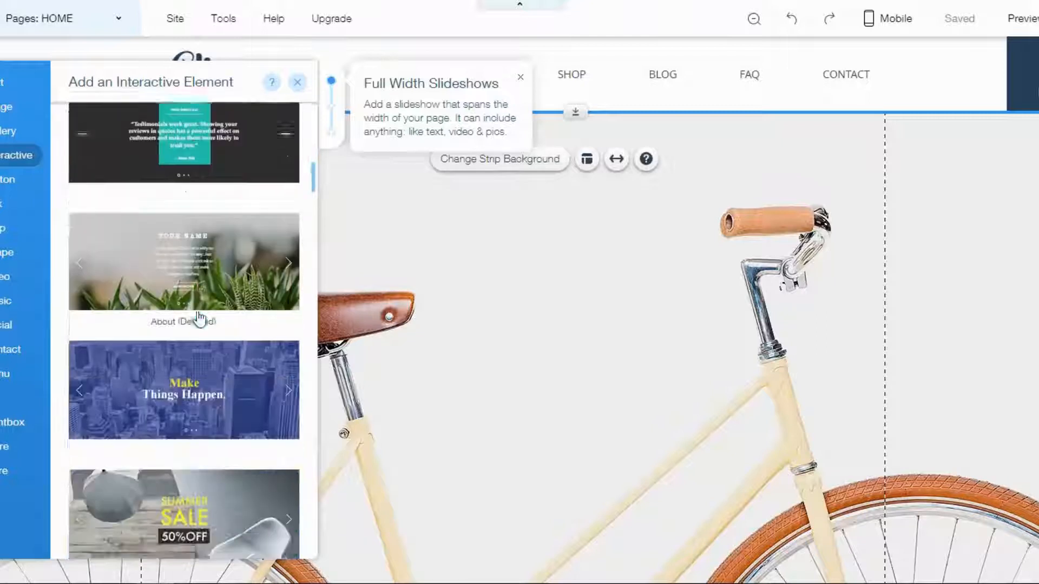
scroll(199, 320, down, 4)
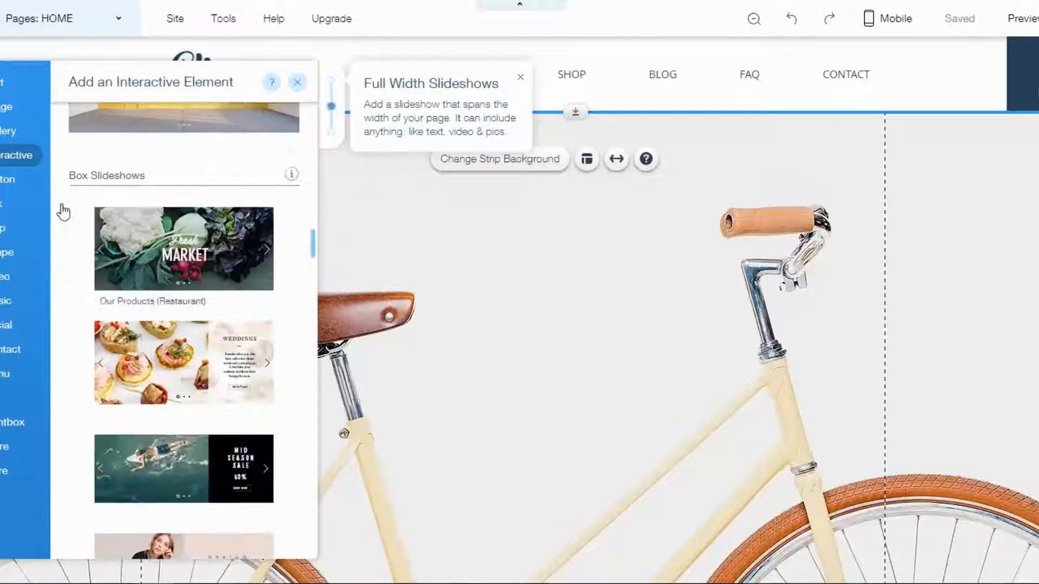
Step: Examine the addable boxes, lightboxes, menus, shapes, videos, music players and social tools, plus the extra HTML, login and PayPal elements
click(1, 187)
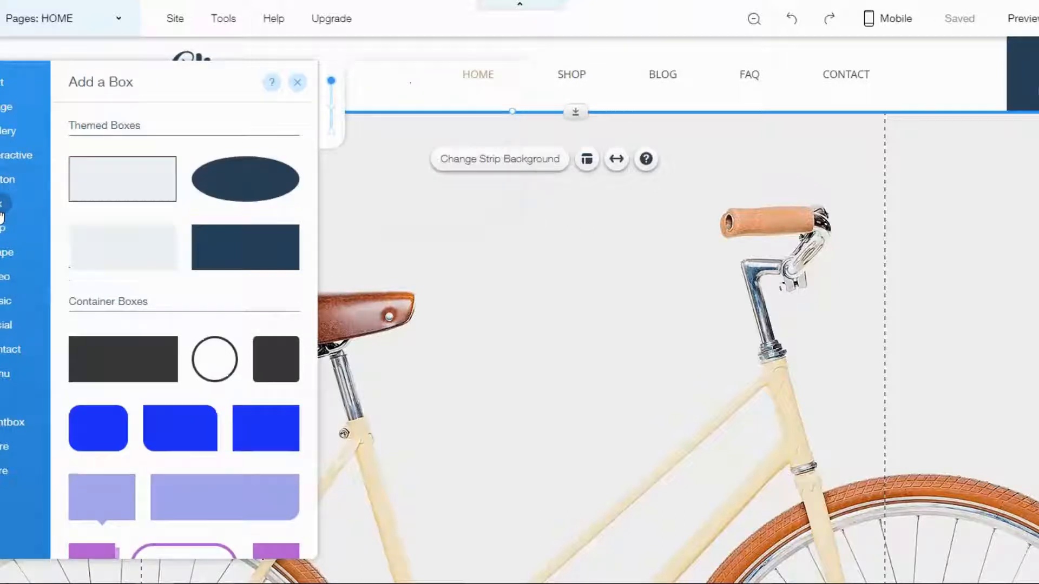
mouse_move(2, 232)
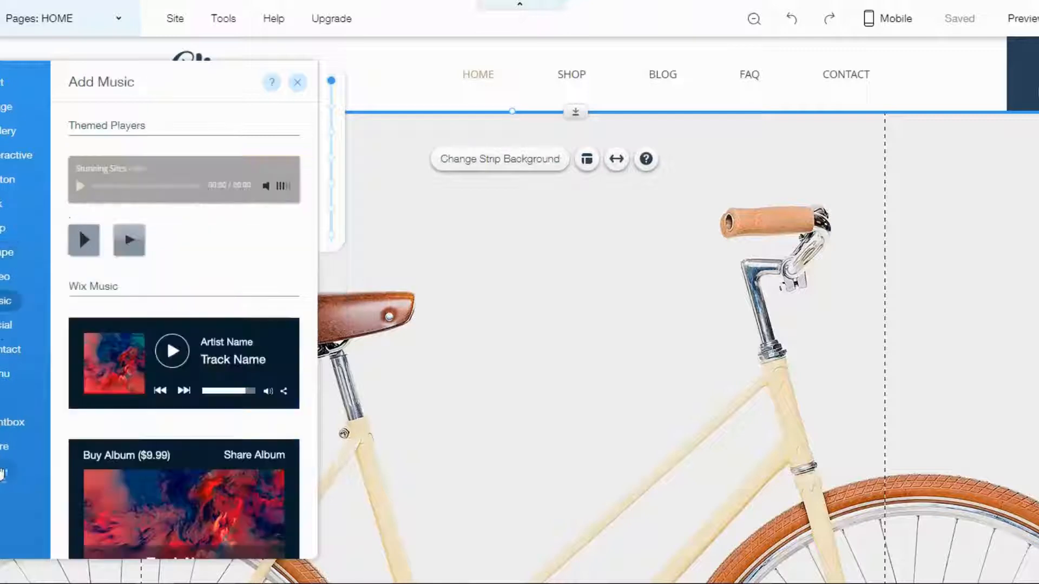
mouse_move(8, 429)
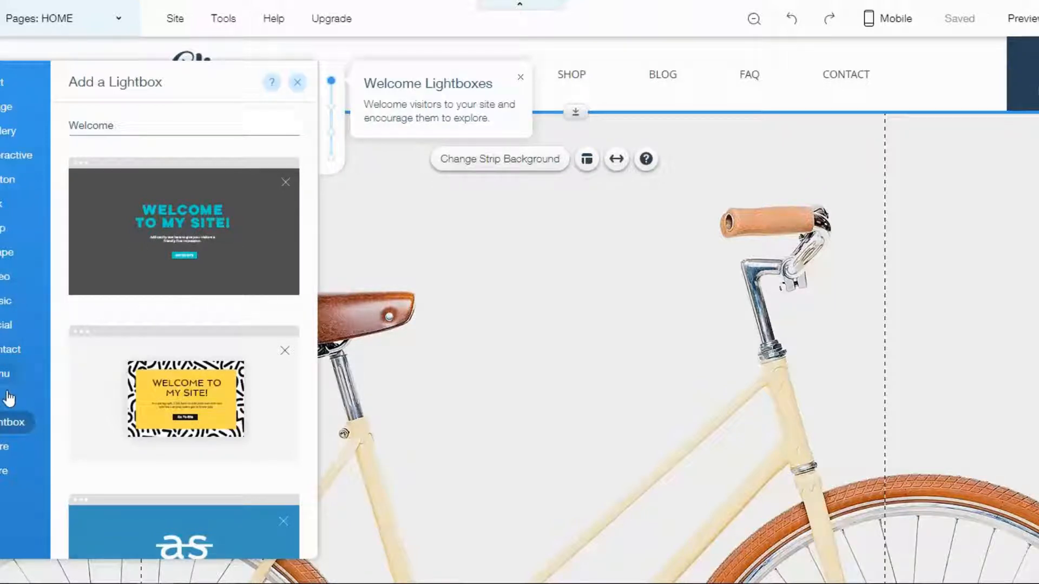
click(7, 374)
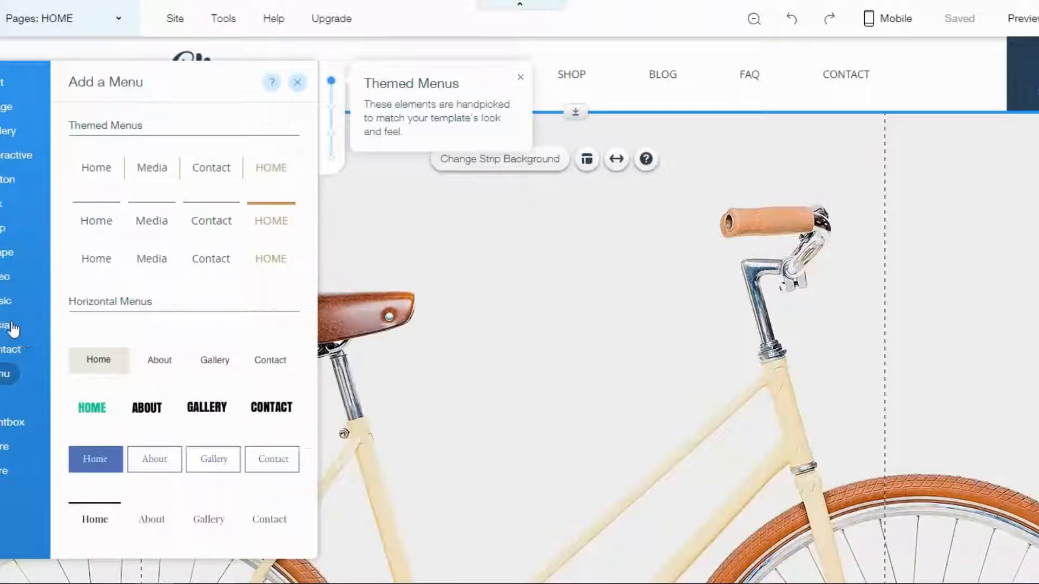
mouse_move(9, 254)
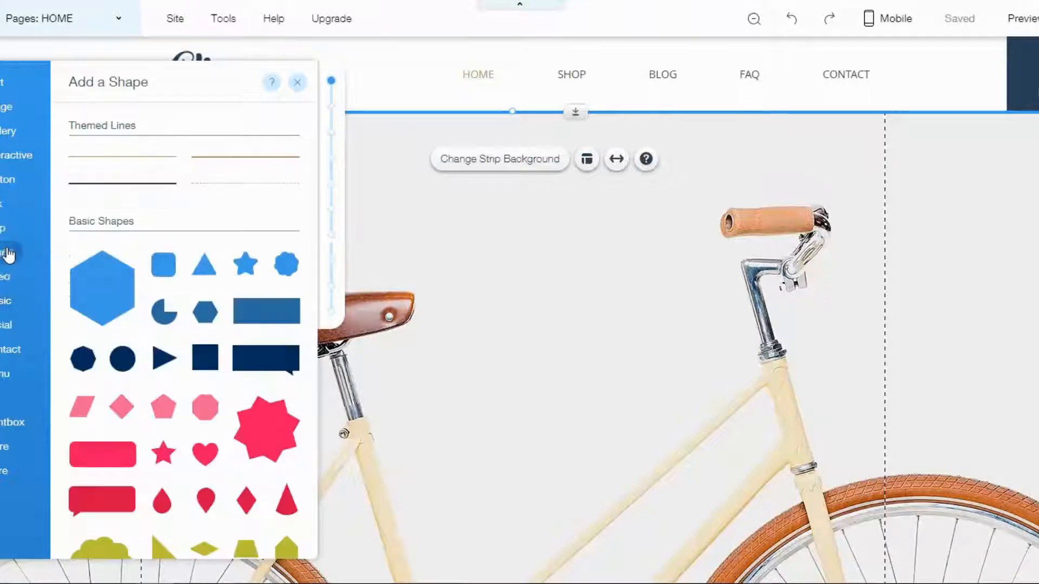
mouse_move(2, 277)
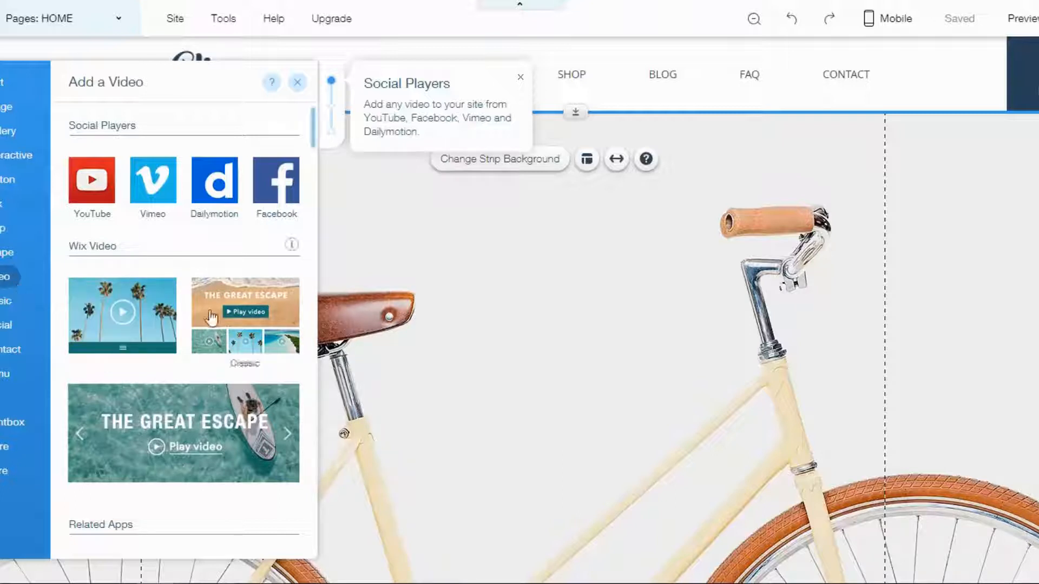
click(5, 301)
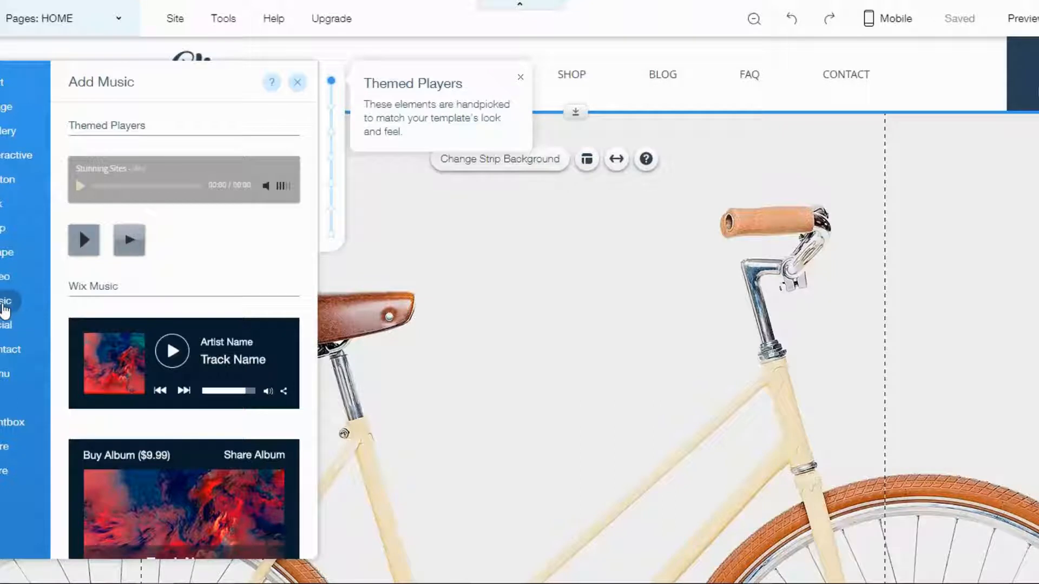
click(5, 330)
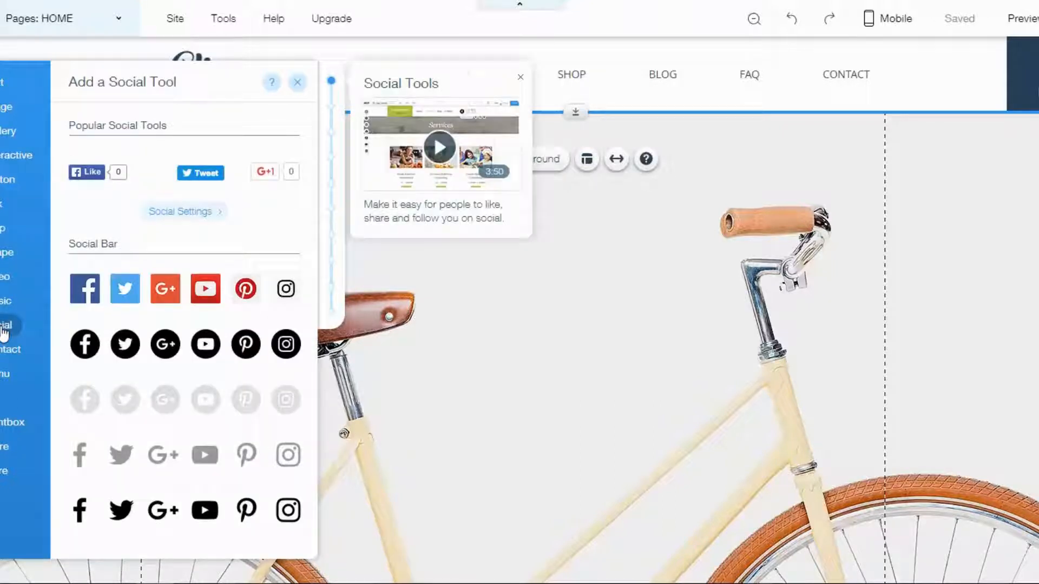
click(2, 478)
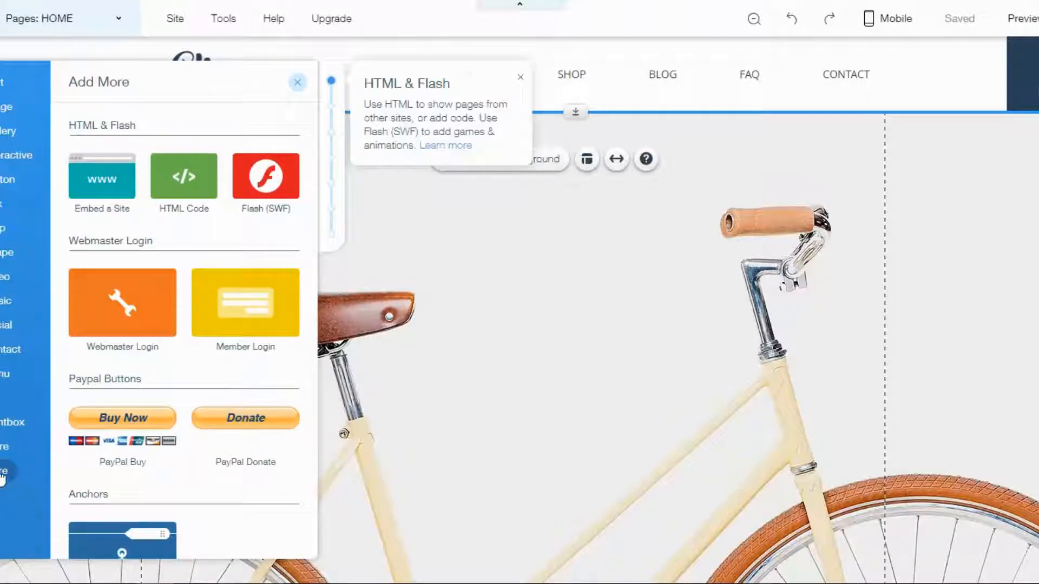
Step: Return to the addable text styles, dismiss their help tip and close the element choices
click(6, 324)
click(8, 156)
click(5, 93)
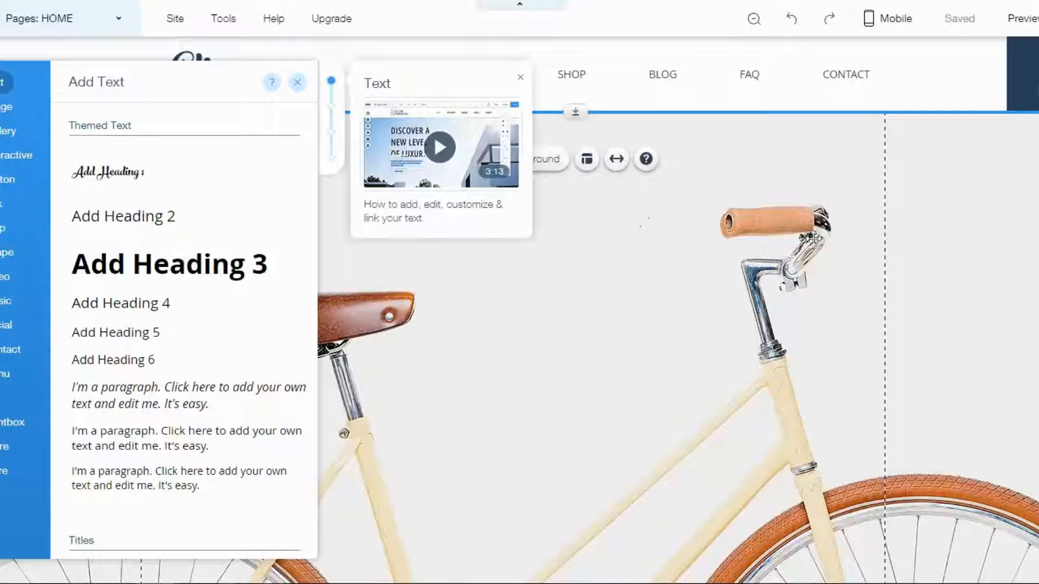
scroll(733, 255, down, 10)
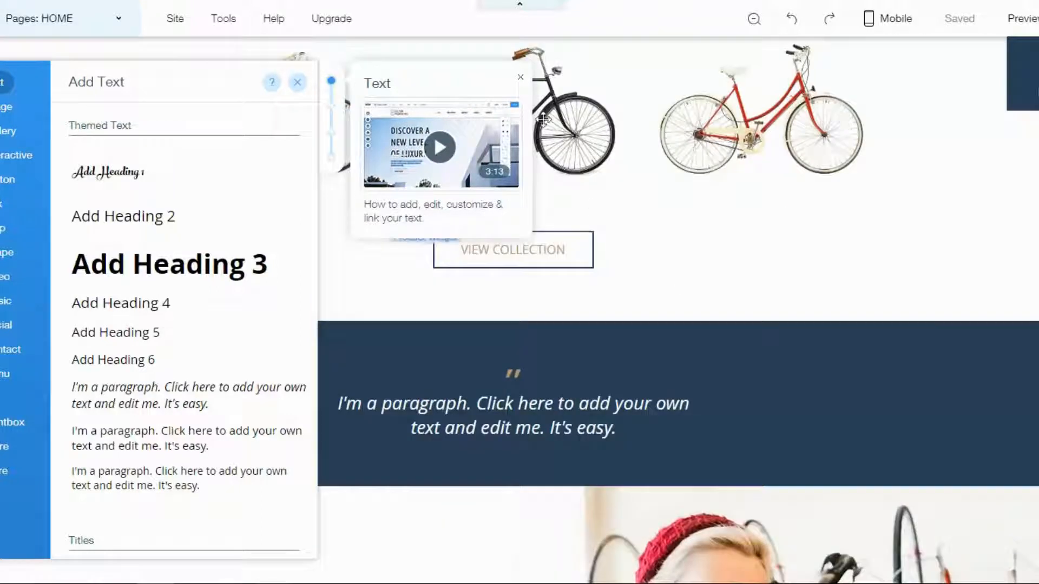
click(521, 77)
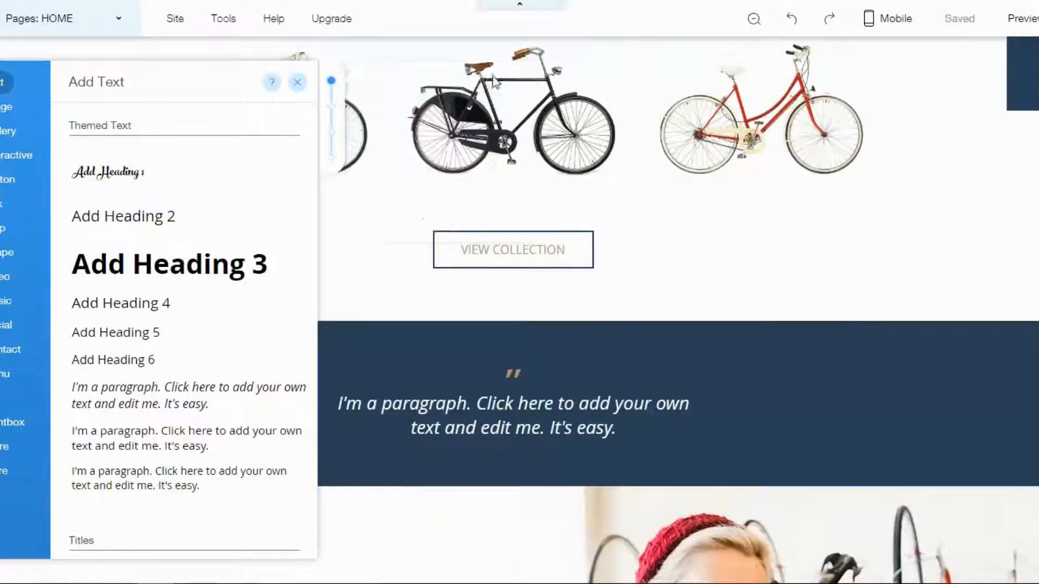
click(298, 83)
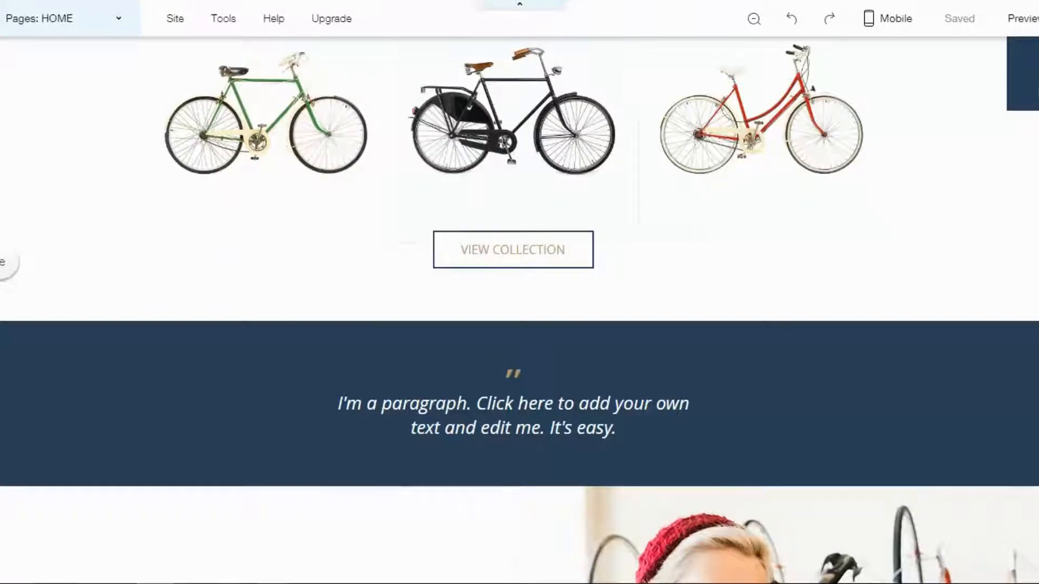
Step: Review the HOME page's settings, covering page info, layouts, permissions and SEO, and close them
scroll(519, 309, up, 10)
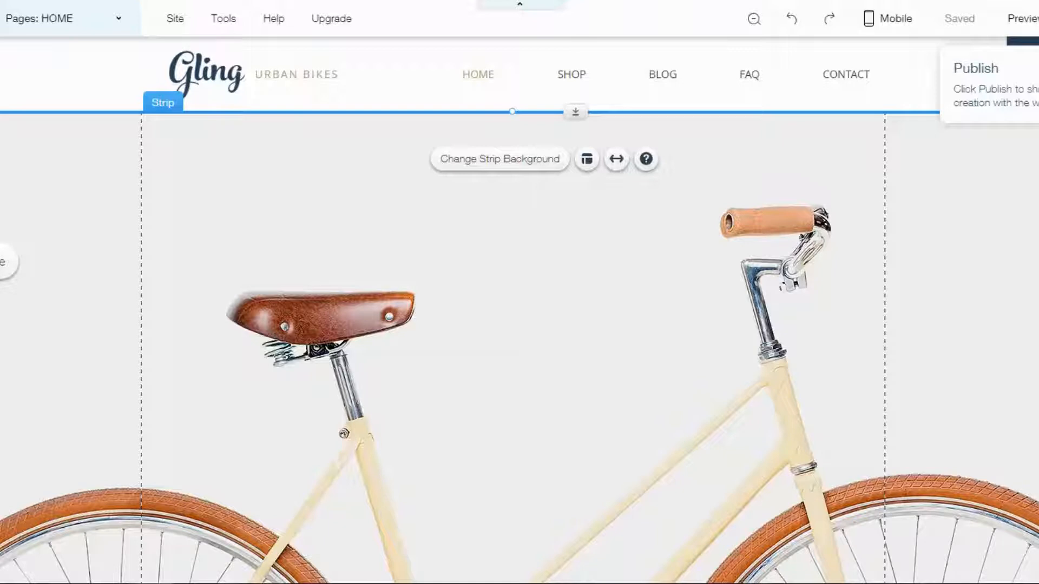
click(118, 22)
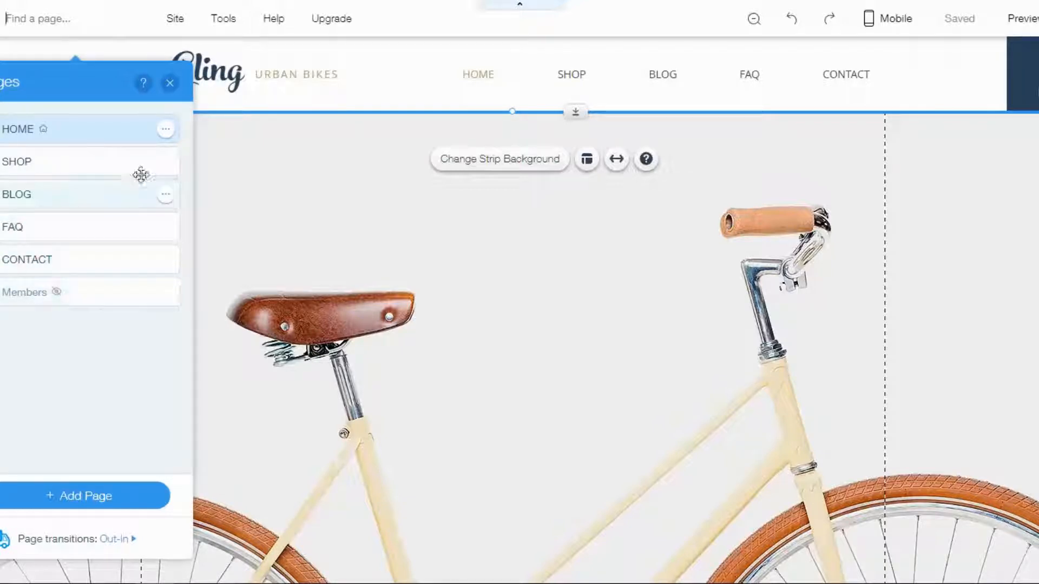
click(166, 132)
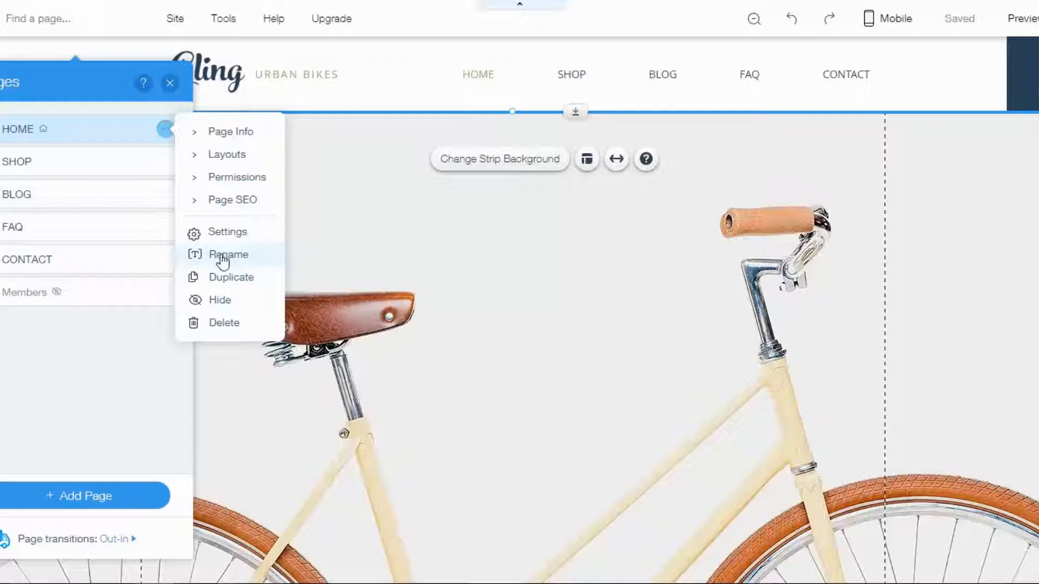
click(208, 235)
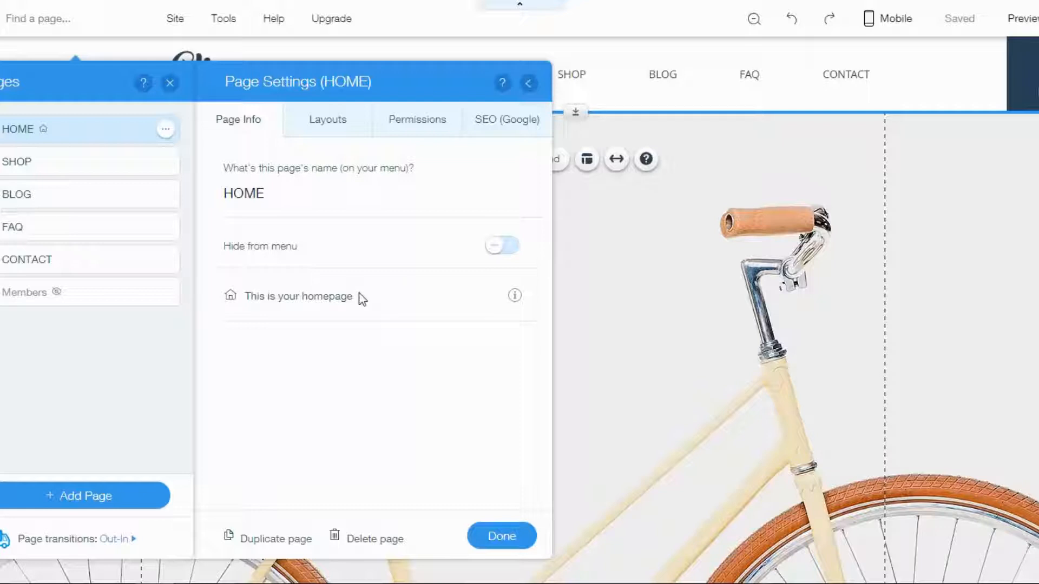
click(321, 126)
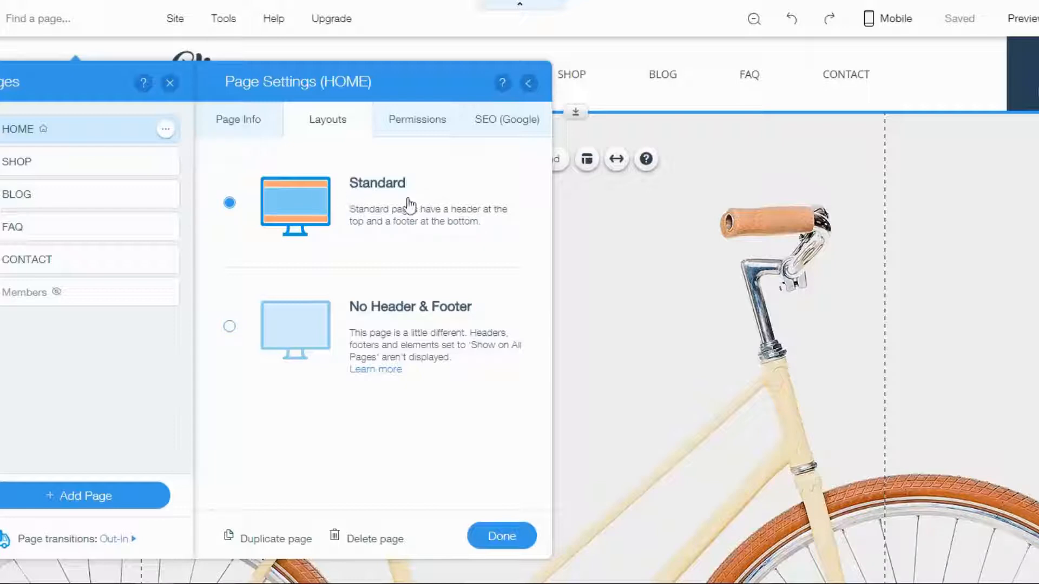
click(408, 125)
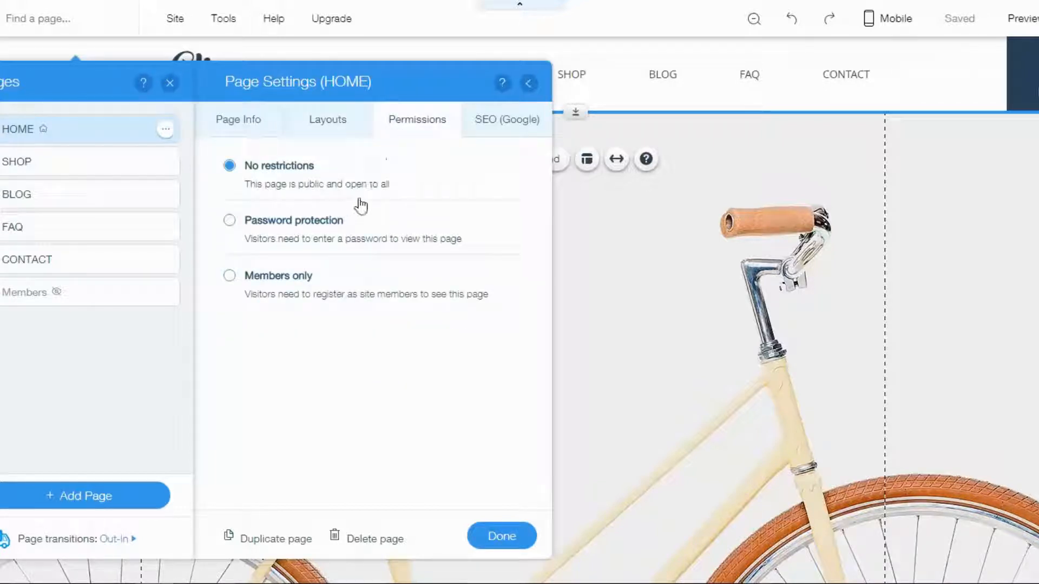
click(505, 122)
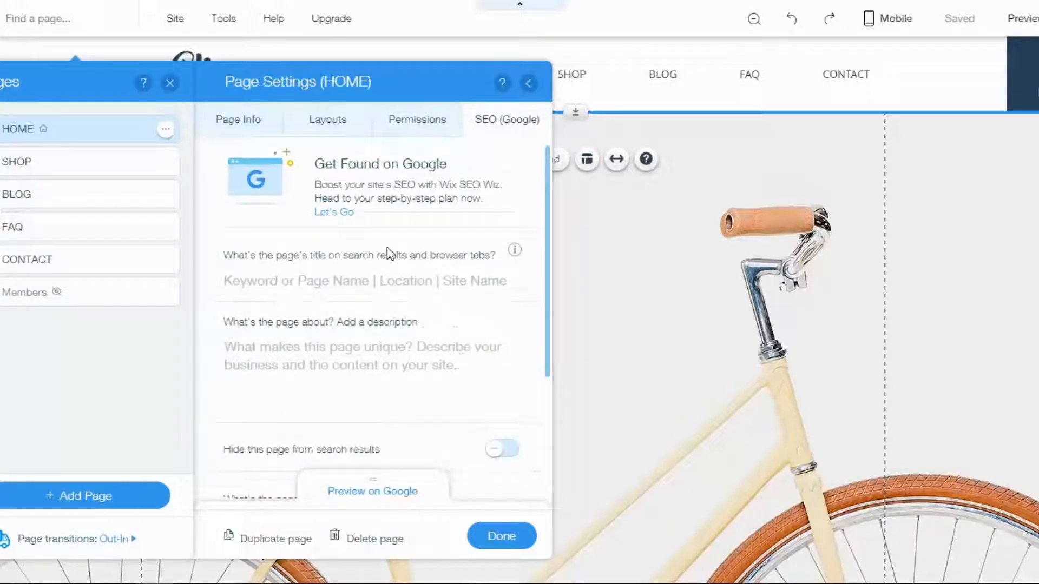
scroll(390, 249, down, 3)
scroll(401, 319, up, 3)
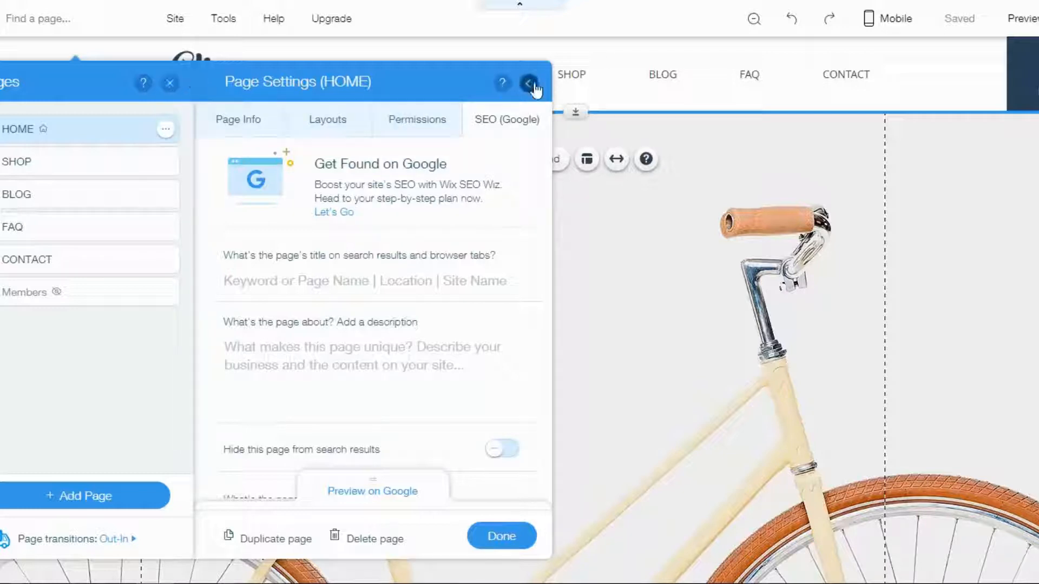
click(501, 537)
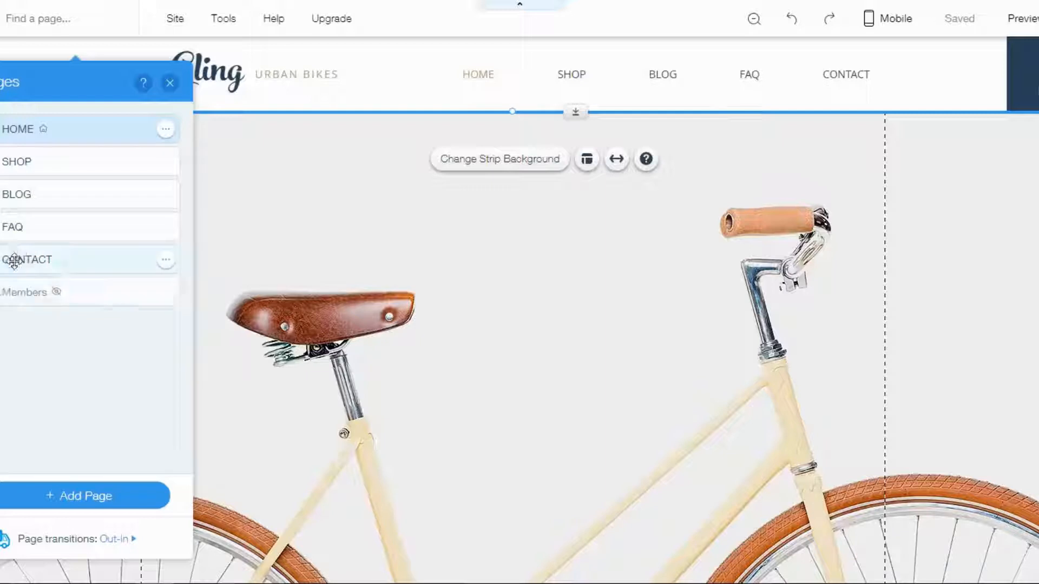
Step: Try CONTACT as a subpage of FAQ, open the page, and move it back to the main level ahead of FAQ
drag(14, 261, 51, 258)
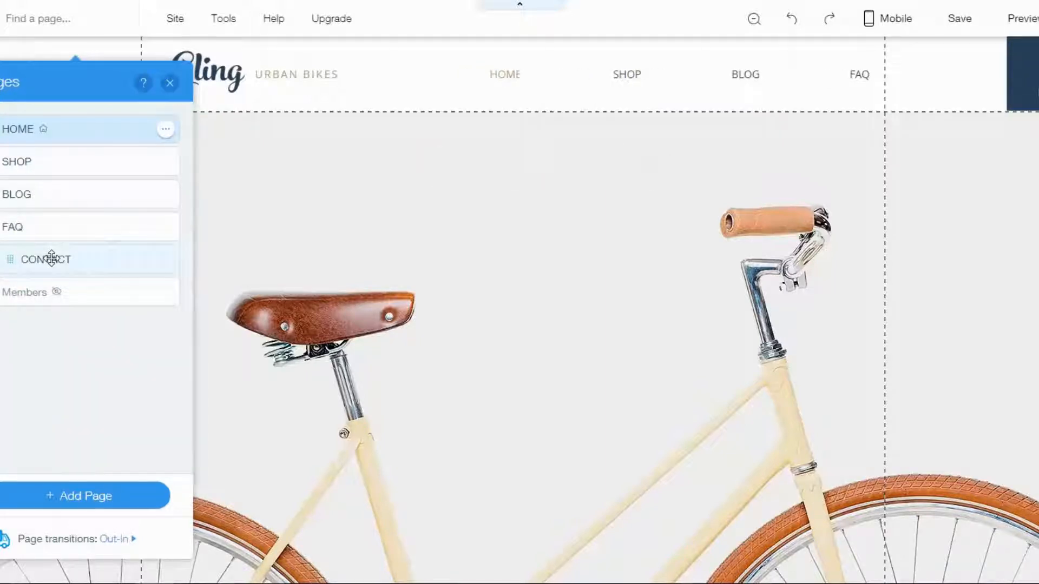
click(43, 259)
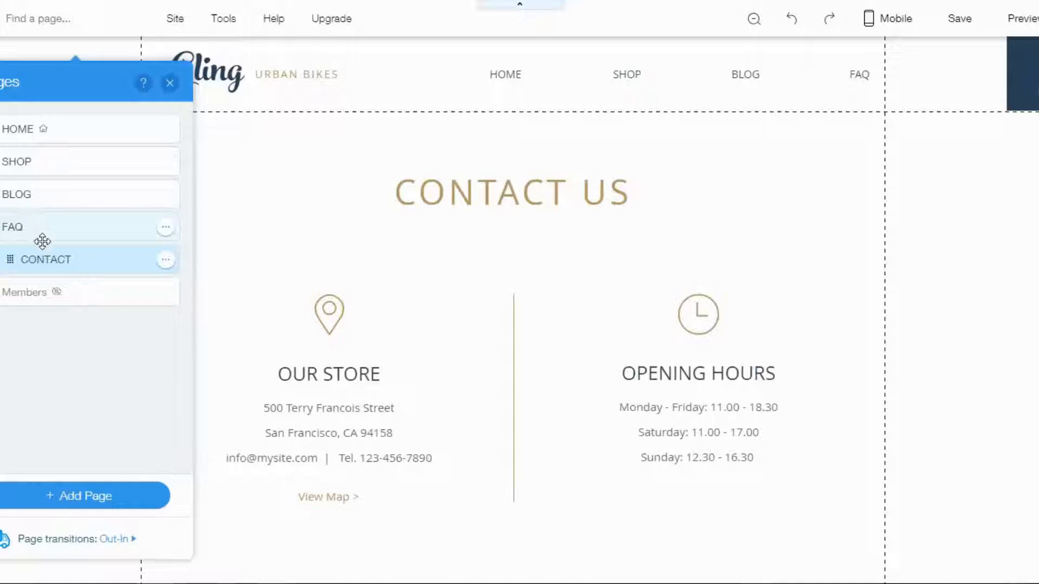
drag(63, 260, 12, 254)
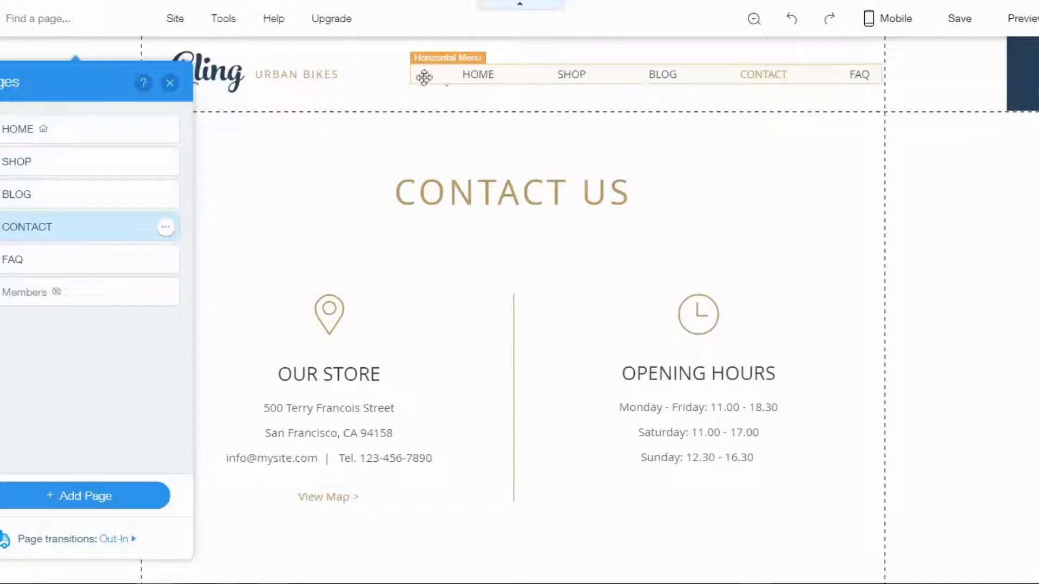
click(170, 83)
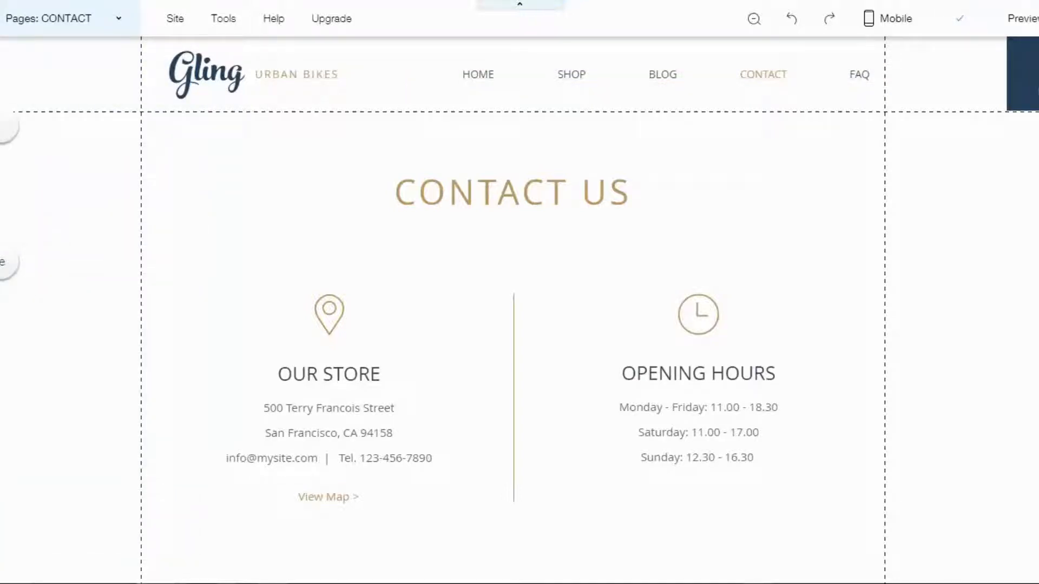
Step: Look over the themed and horizontal menus that can be added and close the element choices
click(2, 128)
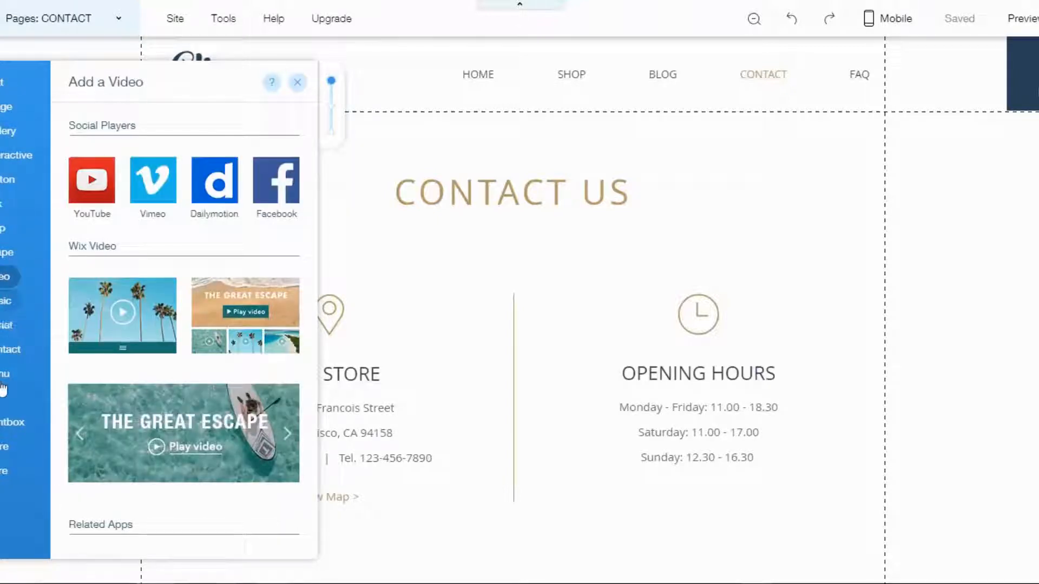
mouse_move(4, 381)
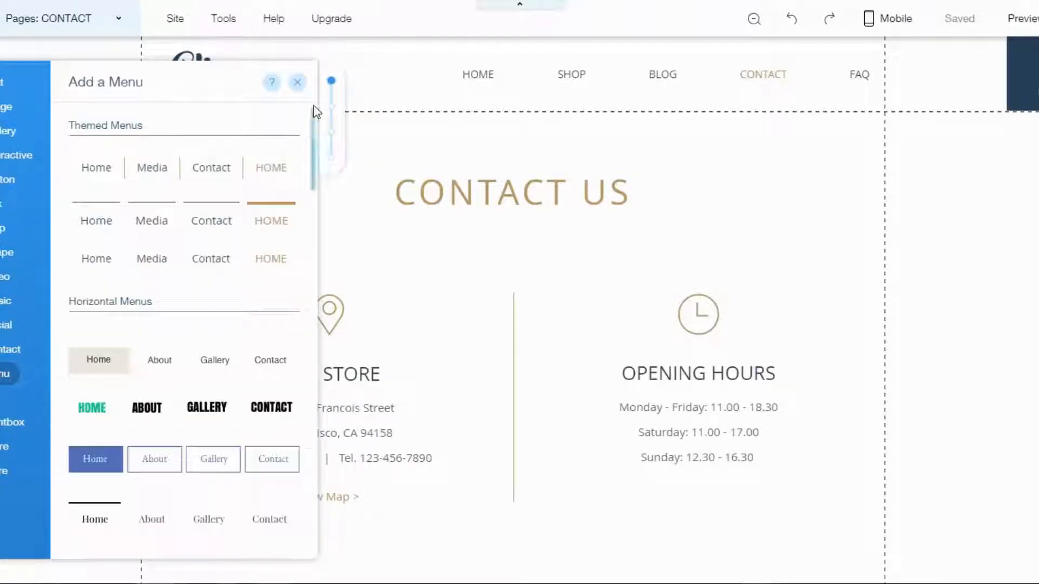
click(297, 84)
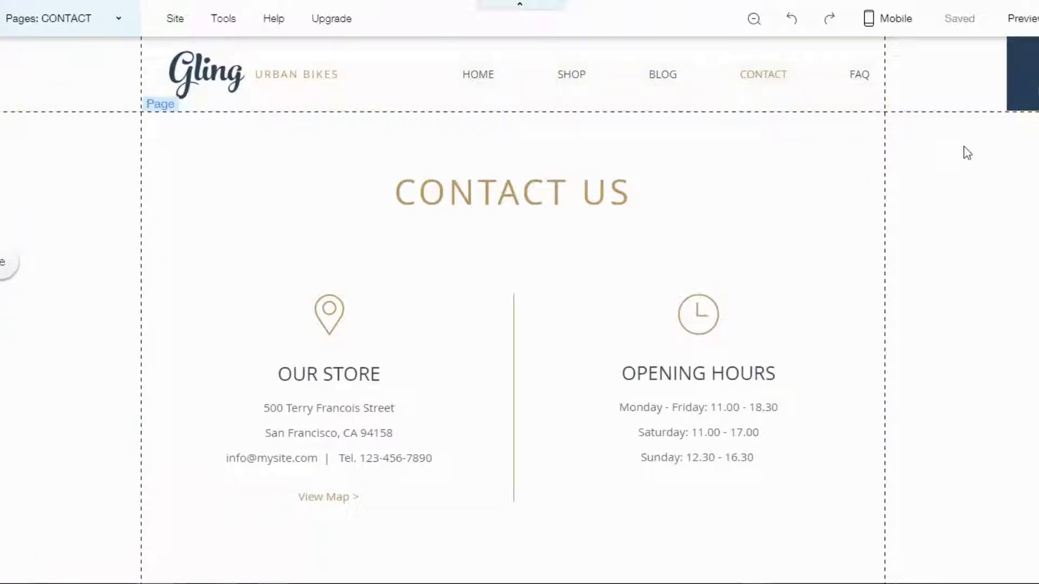